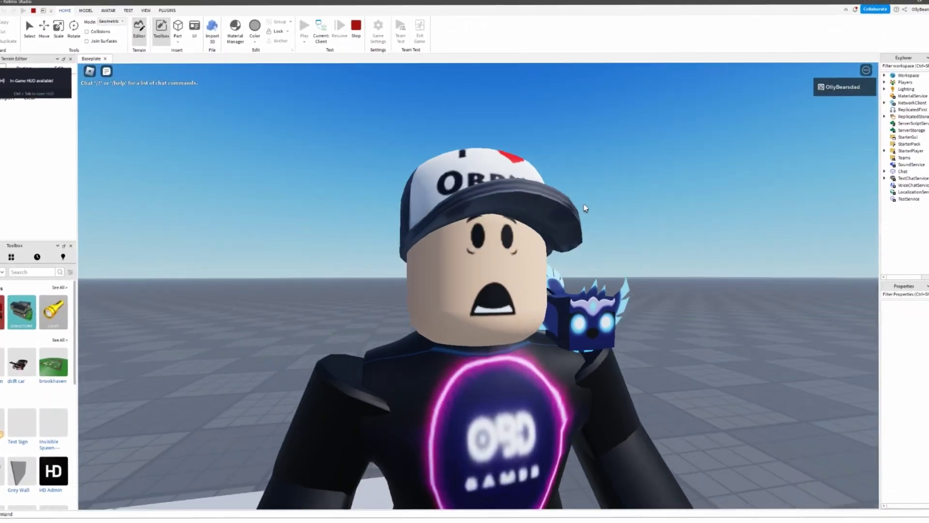
Step: Orbit the Roblox Studio camera around the avatar to face it
{"action": "scroll", "coordinate": [585, 208], "scroll_direction": "down", "scroll_amount": 3}
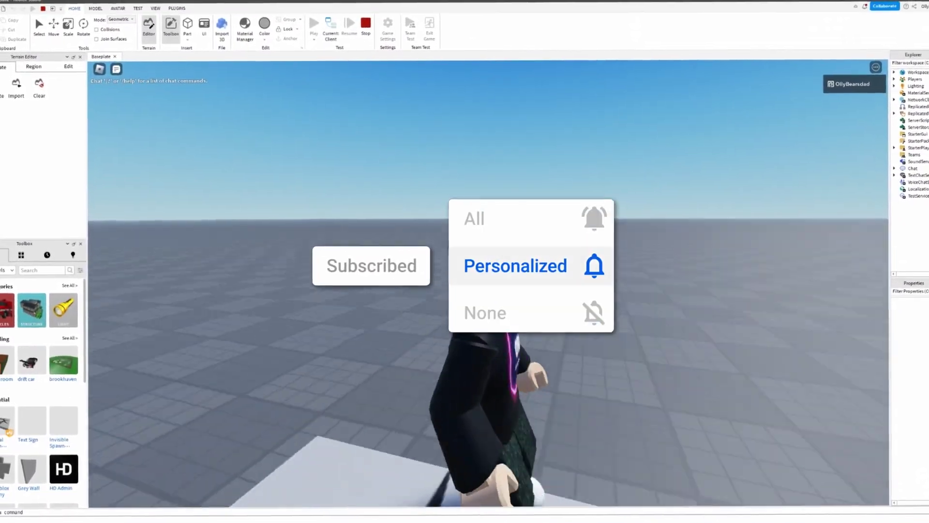
{"action": "scroll", "coordinate": [587, 196], "scroll_direction": "up", "scroll_amount": 5}
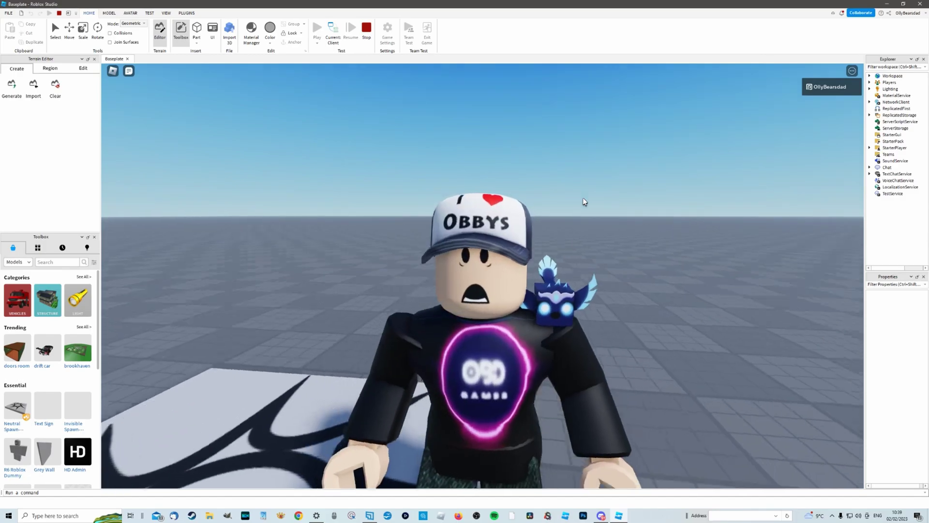
{"action": "right_click_drag", "start_coordinate": [584, 202], "coordinate": [584, 202]}
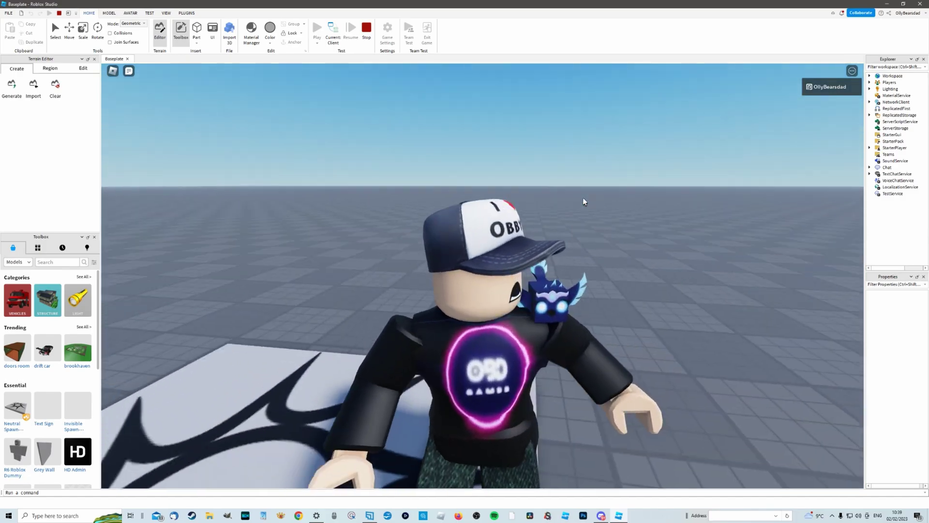
{"action": "right_click_drag", "start_coordinate": [656, 162], "coordinate": [657, 162]}
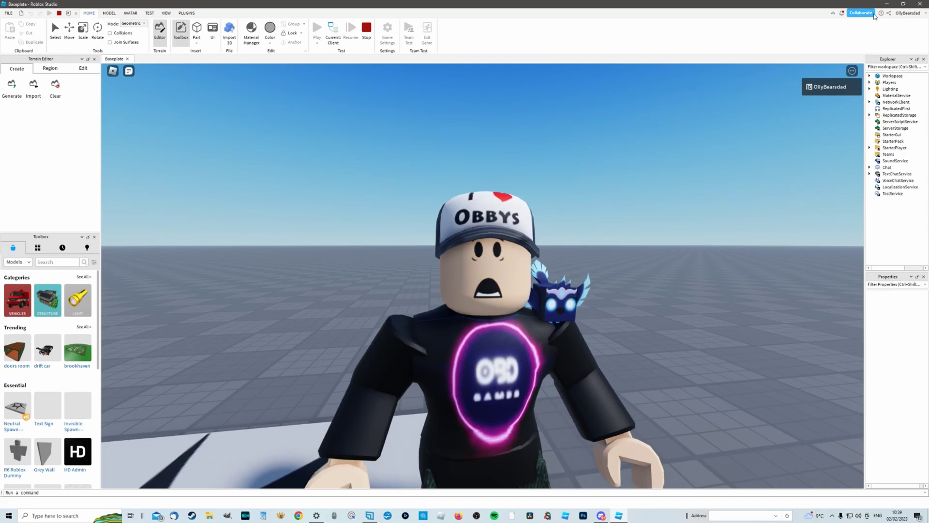
Step: Minimize Studio and search Google for 'blender download' from Firefox
{"action": "key", "text": "super+d"}
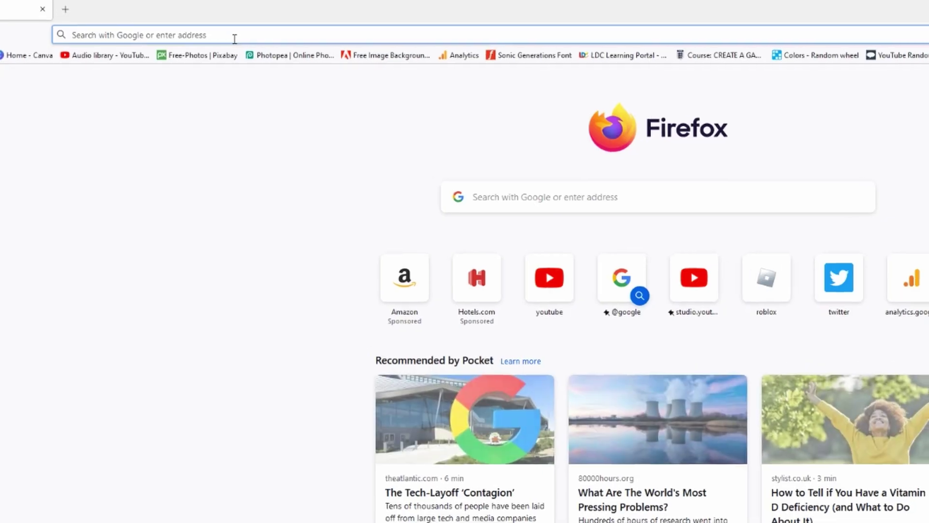
{"action": "type", "text": "roblox studio"}
{"action": "key", "text": "Return"}
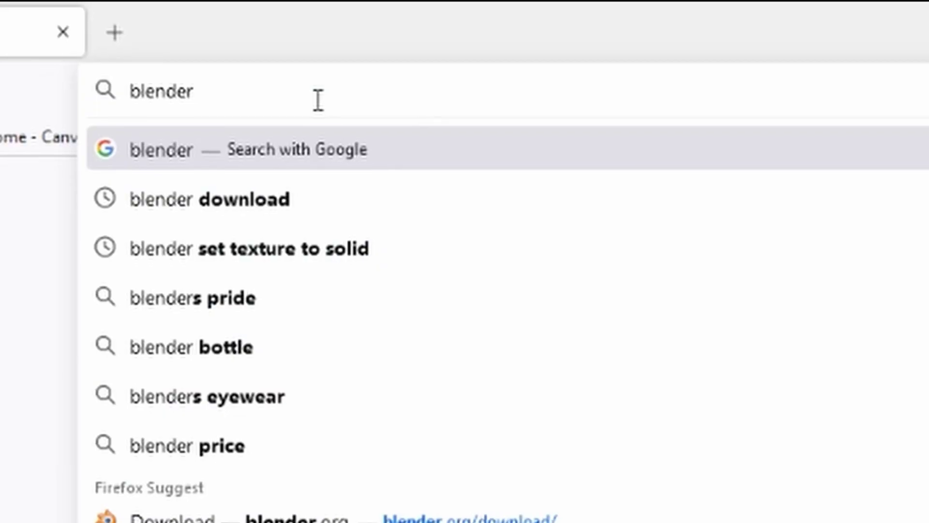
{"action": "key", "text": "Down"}
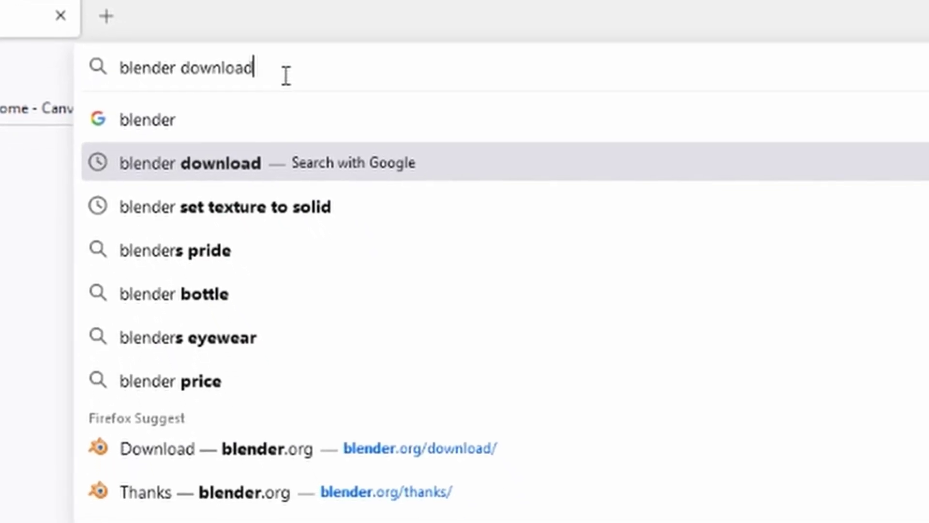
{"action": "key", "text": "Return"}
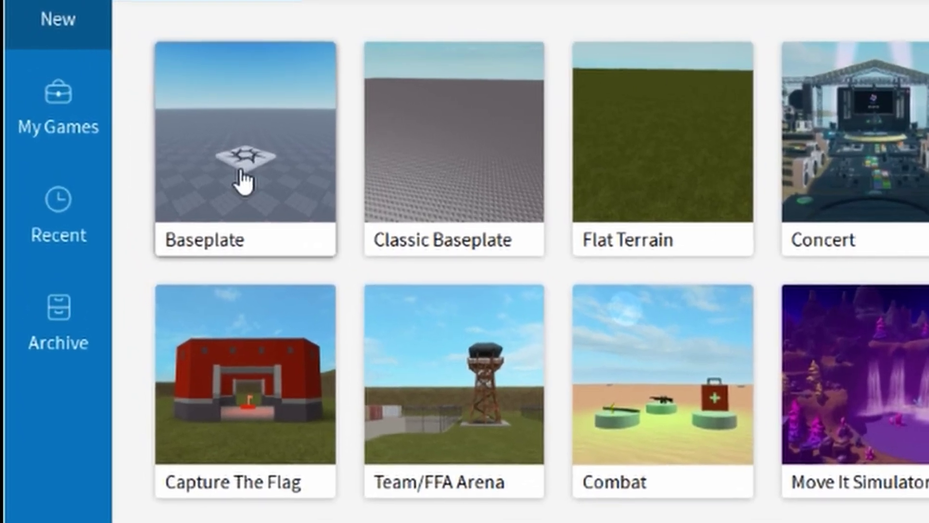
Step: Create a new place from the Baseplate template and look around the empty baseplate
{"action": "left_click", "coordinate": [240, 171]}
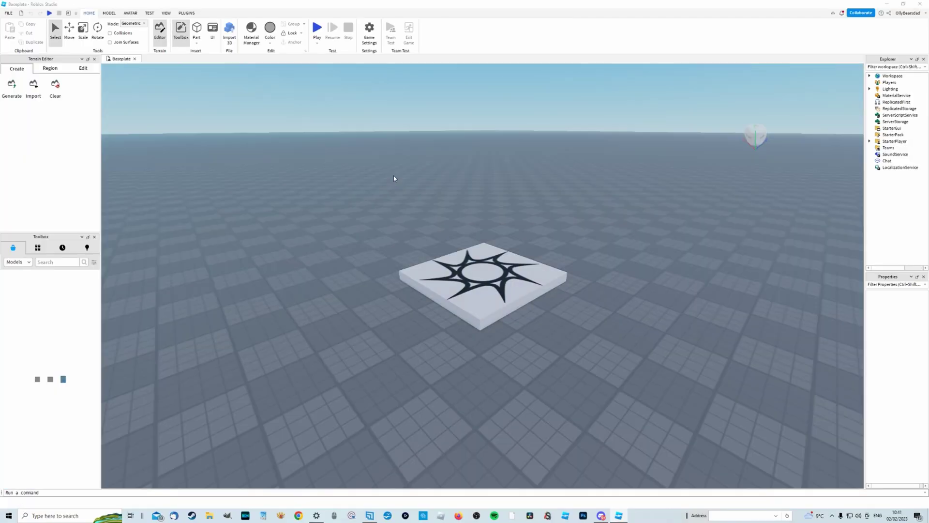
{"action": "right_click_drag", "start_coordinate": [394, 178], "coordinate": [395, 177]}
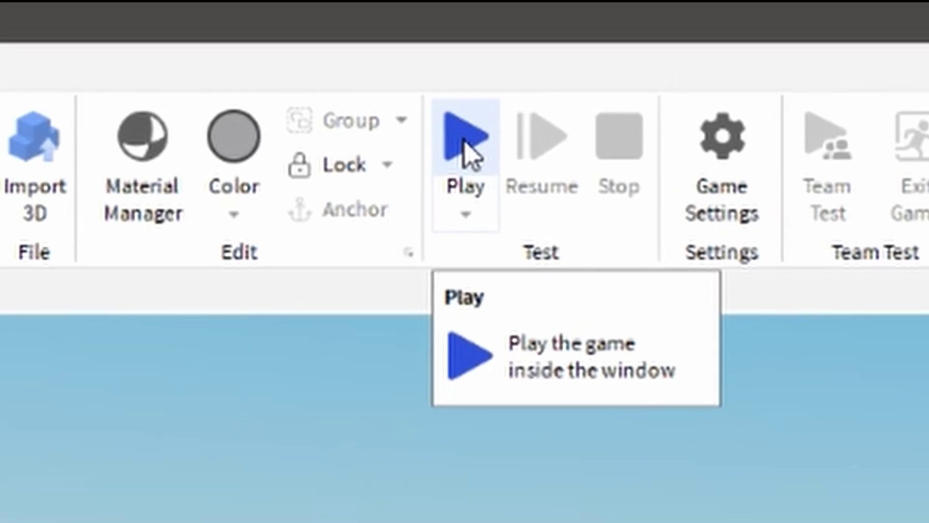
Step: Play-test the place and walk the avatar back and forth with the S and W keys
{"action": "left_click", "coordinate": [477, 121]}
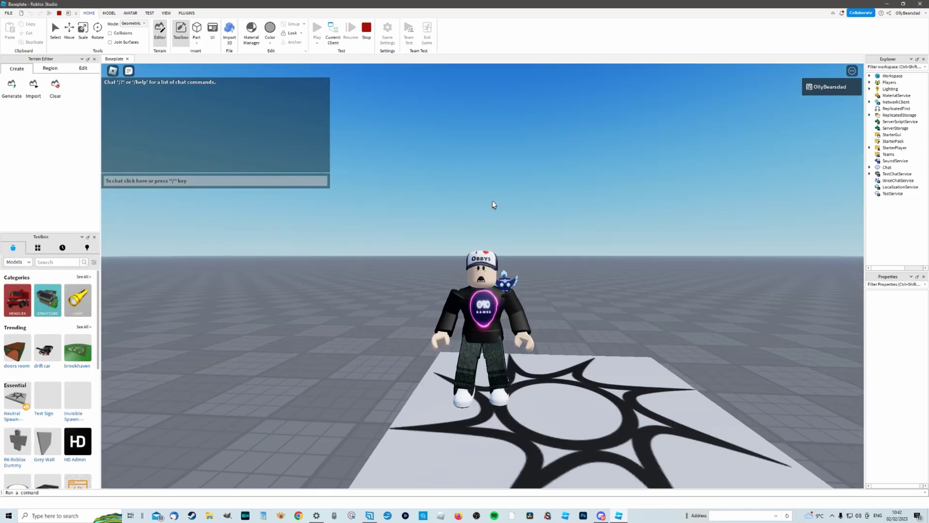
{"action": "scroll", "coordinate": [494, 205], "scroll_direction": "up", "scroll_amount": 5}
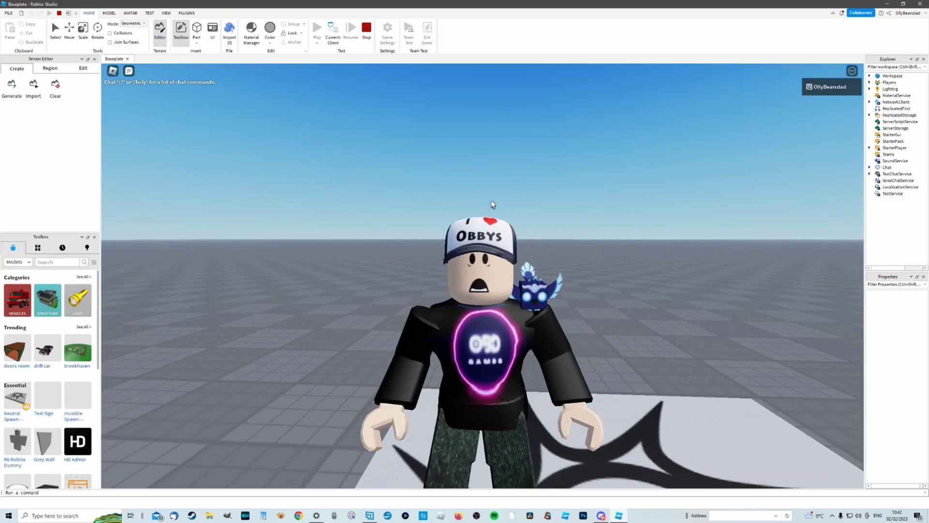
{"action": "key", "text": "s"}
{"action": "key", "text": "w"}
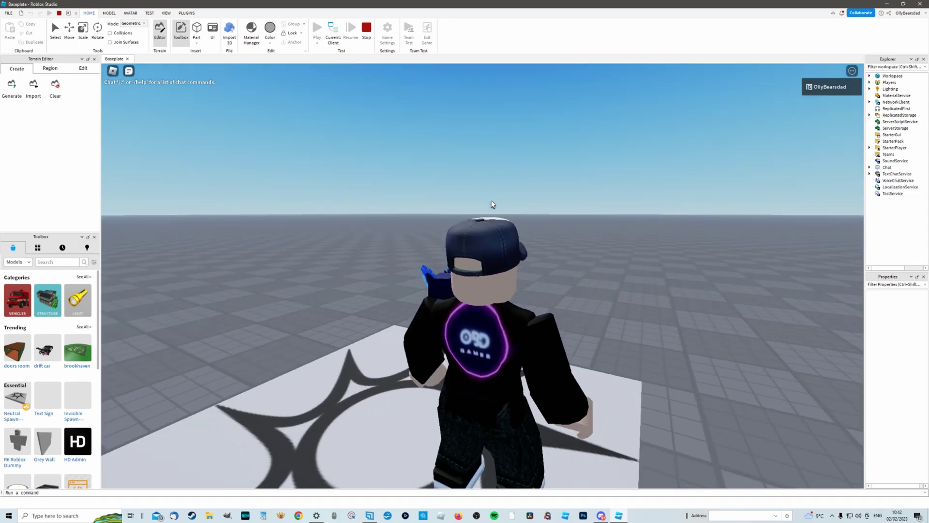
{"action": "key", "text": "s"}
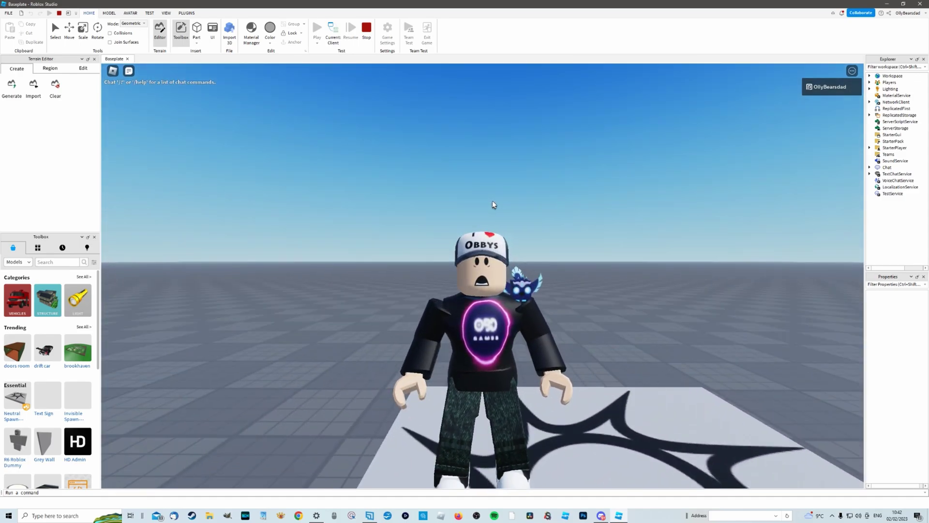
{"action": "scroll", "coordinate": [494, 205], "scroll_direction": "down", "scroll_amount": 2}
{"action": "right_click_drag", "start_coordinate": [709, 150], "coordinate": [699, 154]}
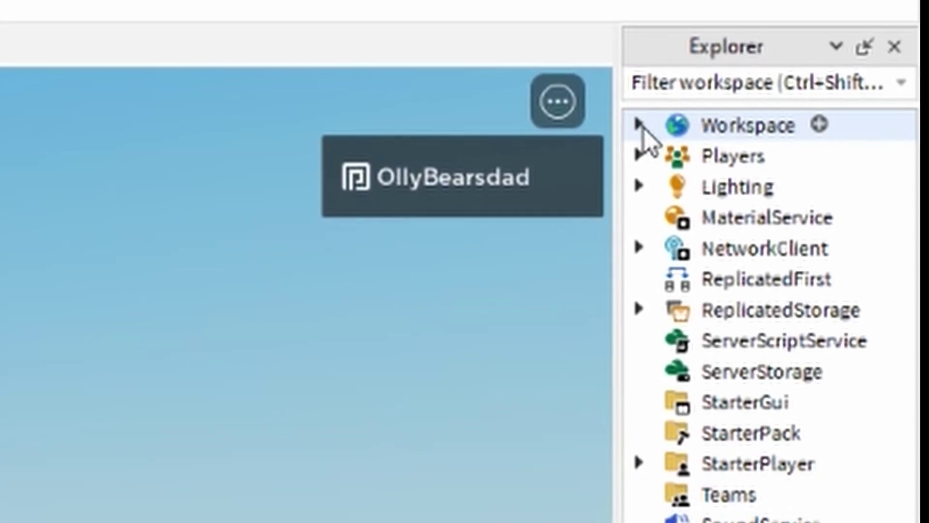
Step: Expand Workspace, select the avatar model, and orbit the viewport around it
{"action": "left_click", "coordinate": [870, 77]}
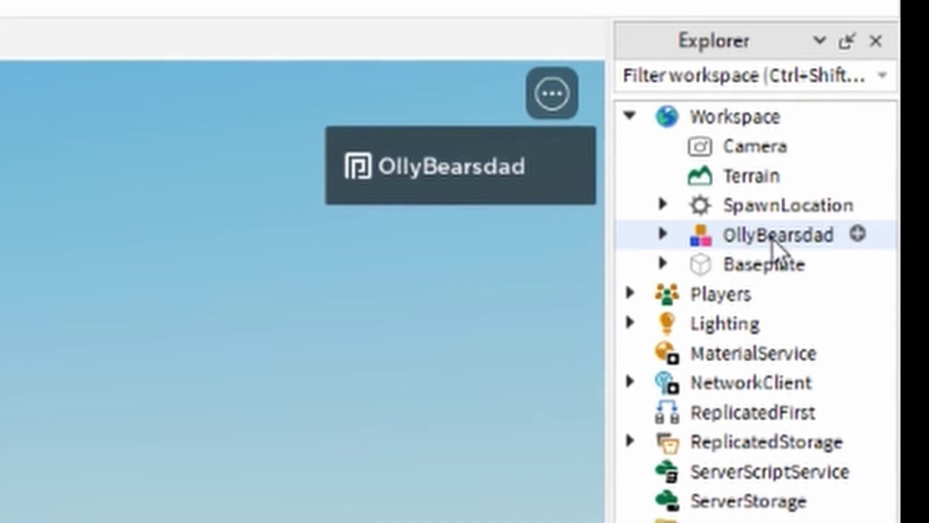
{"action": "right_click", "coordinate": [765, 232]}
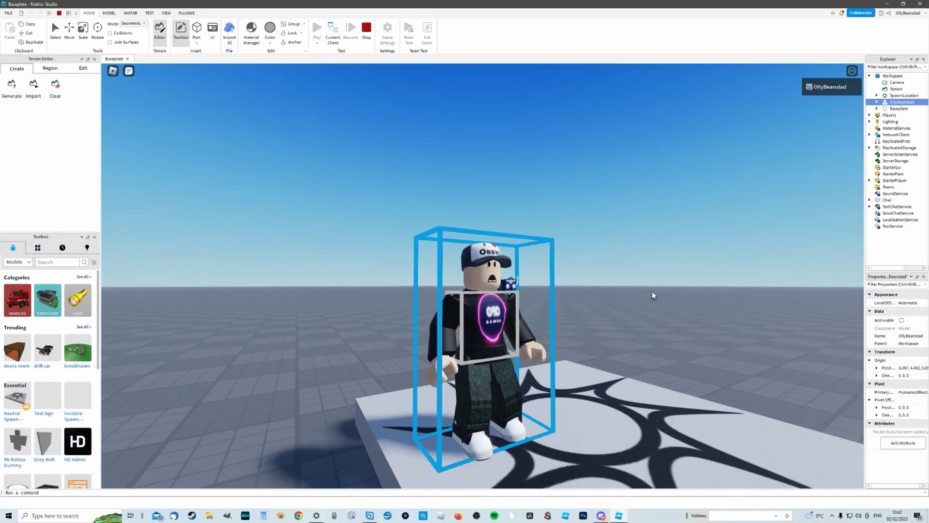
{"action": "right_click_drag", "start_coordinate": [652, 295], "coordinate": [653, 295]}
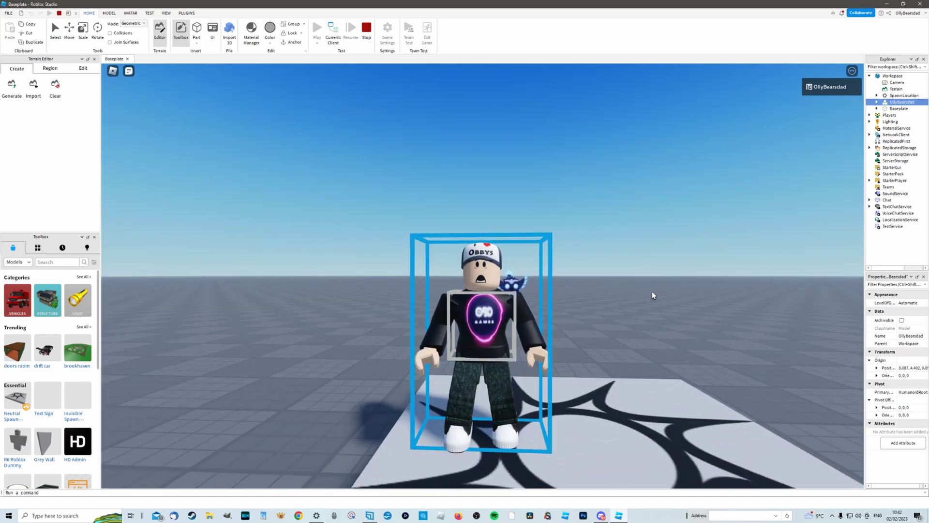
{"action": "right_click_drag", "start_coordinate": [602, 255], "coordinate": [496, 209]}
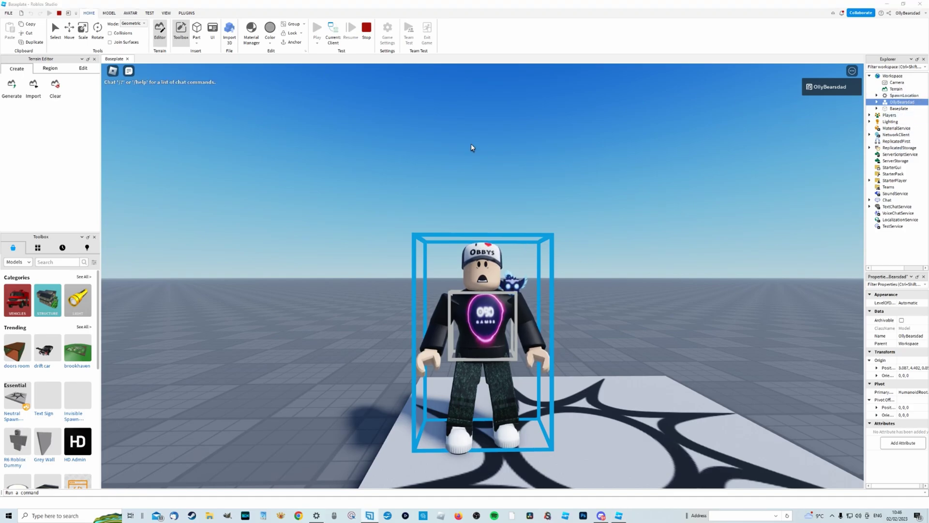
{"action": "right_click_drag", "start_coordinate": [473, 149], "coordinate": [473, 149]}
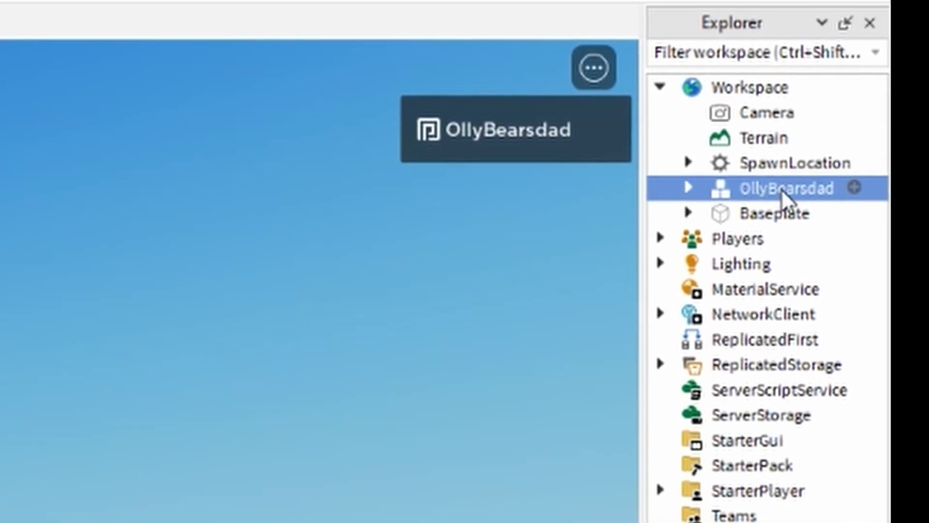
Step: Export the avatar as surprisedavatar into OBD Games, then close Studio without saving Baseplate
{"action": "right_click", "coordinate": [789, 191]}
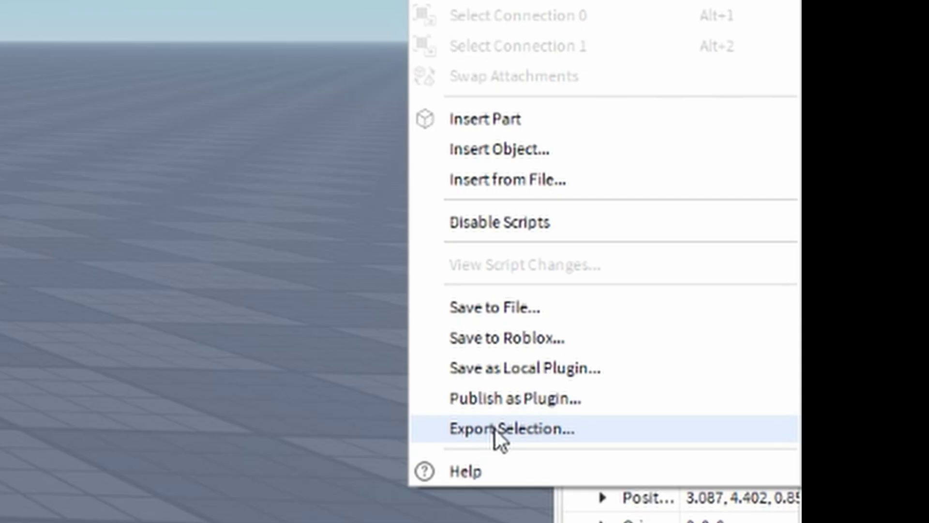
{"action": "left_click", "coordinate": [510, 435]}
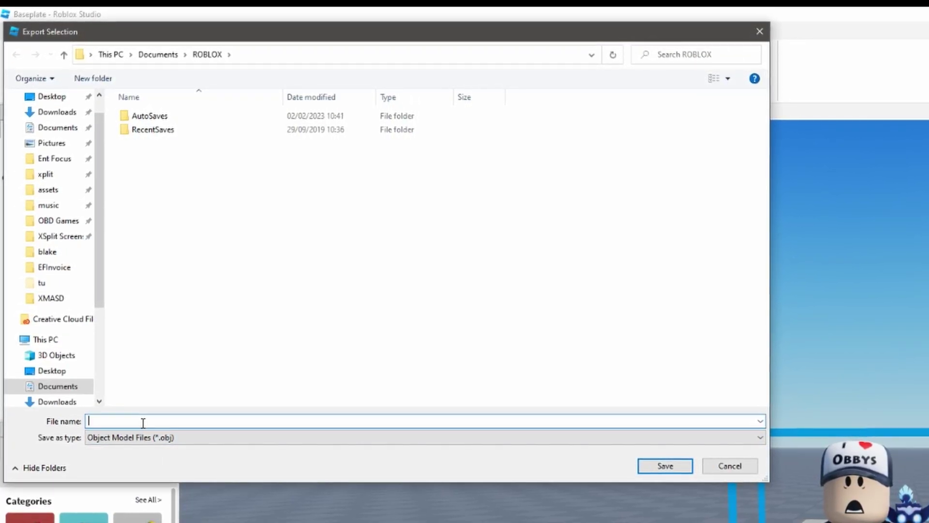
{"action": "type", "text": "surpri"}
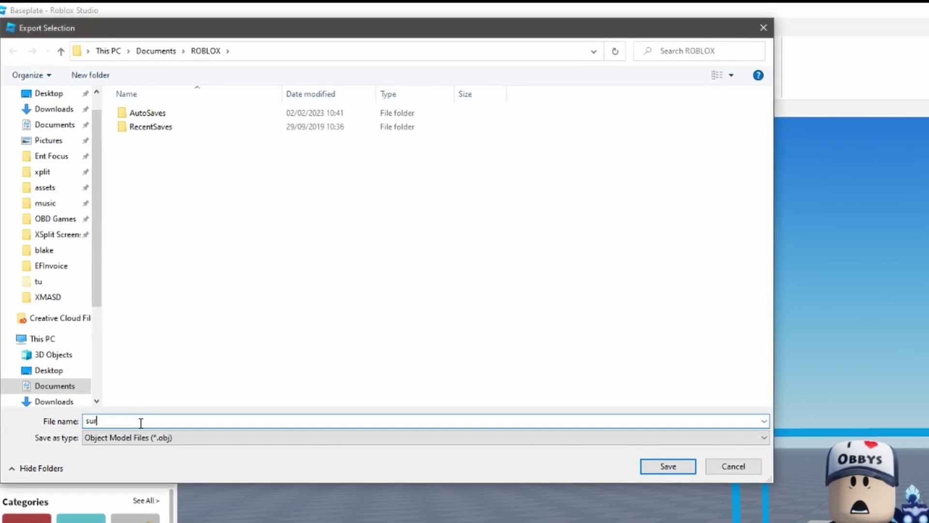
{"action": "type", "text": "sedavat"}
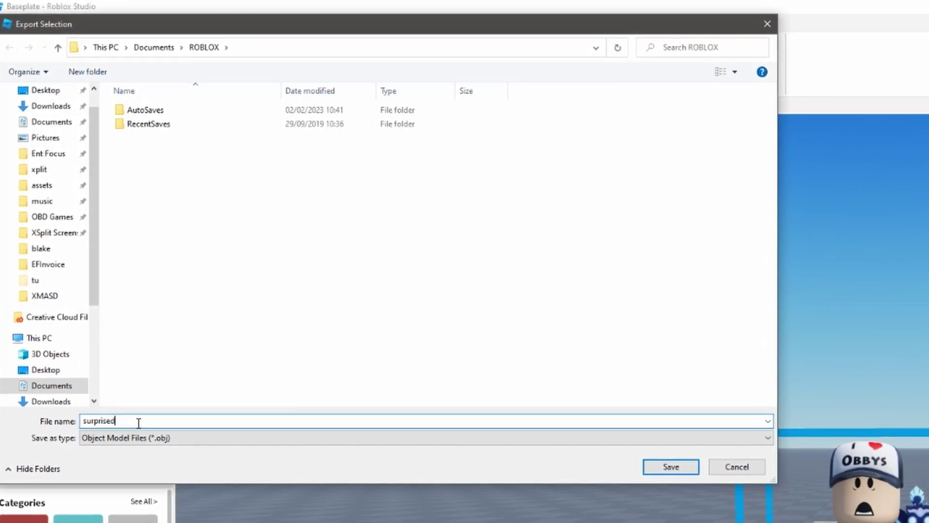
{"action": "type", "text": "ar"}
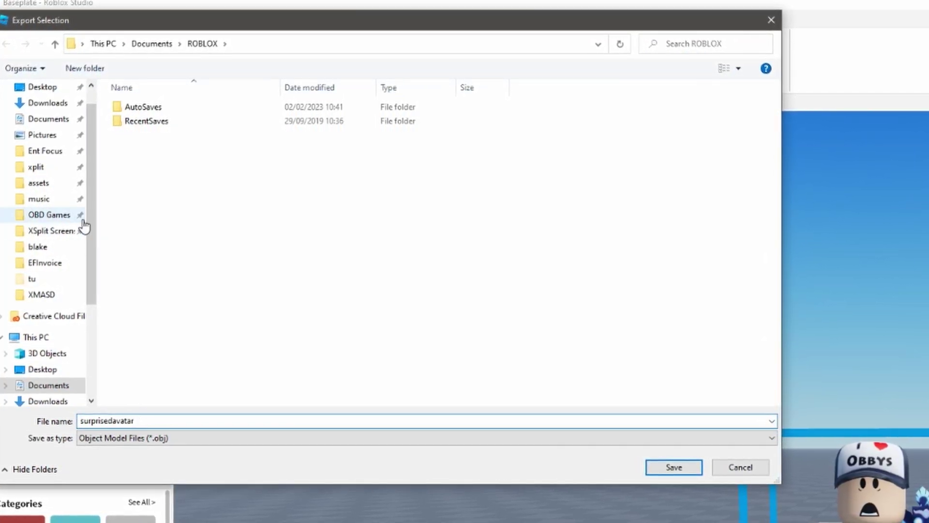
{"action": "left_click", "coordinate": [50, 215]}
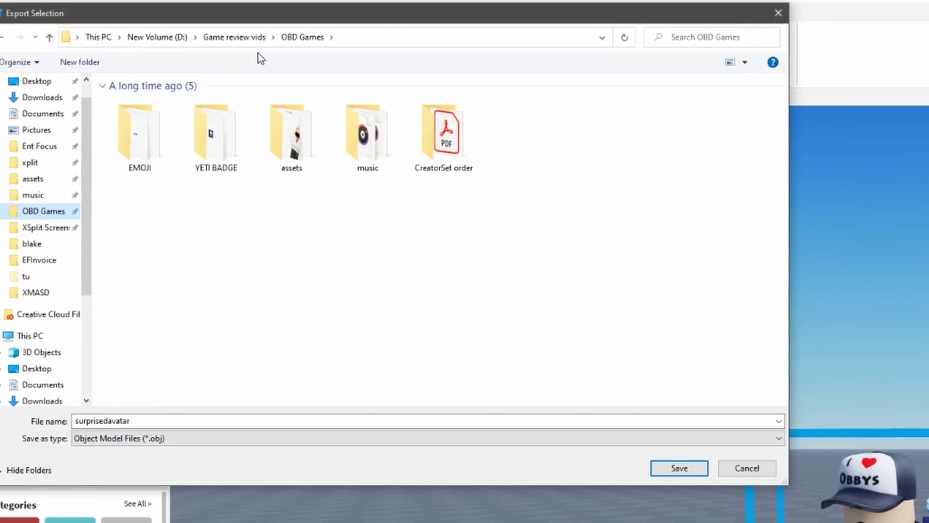
{"action": "left_click", "coordinate": [679, 468]}
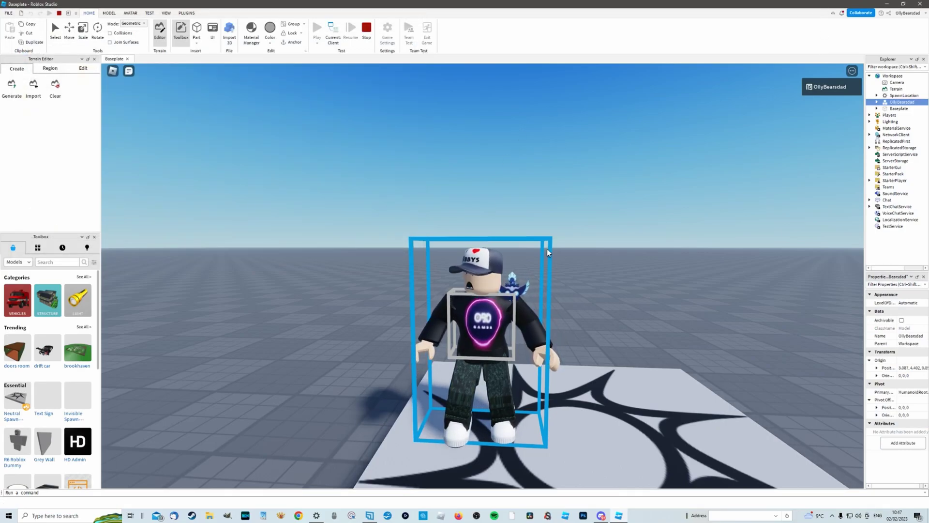
{"action": "left_click", "coordinate": [920, 3]}
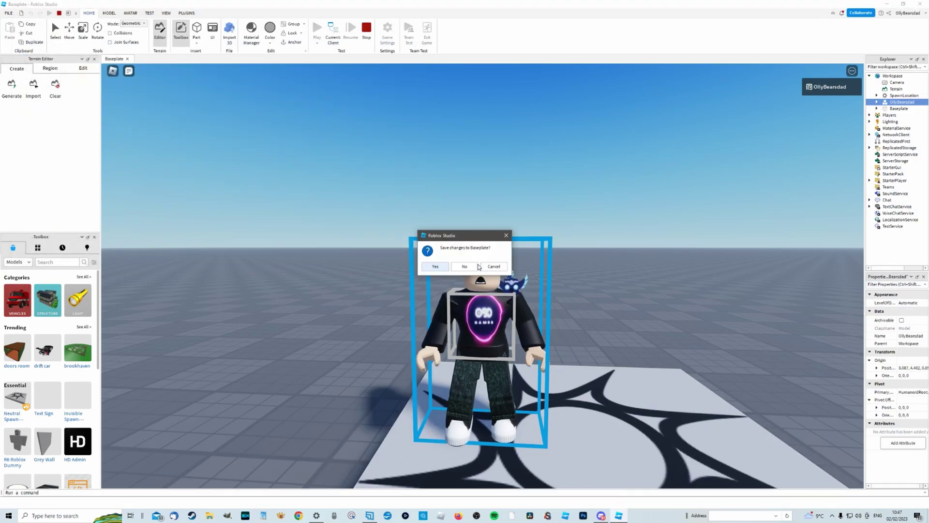
{"action": "left_click", "coordinate": [465, 267]}
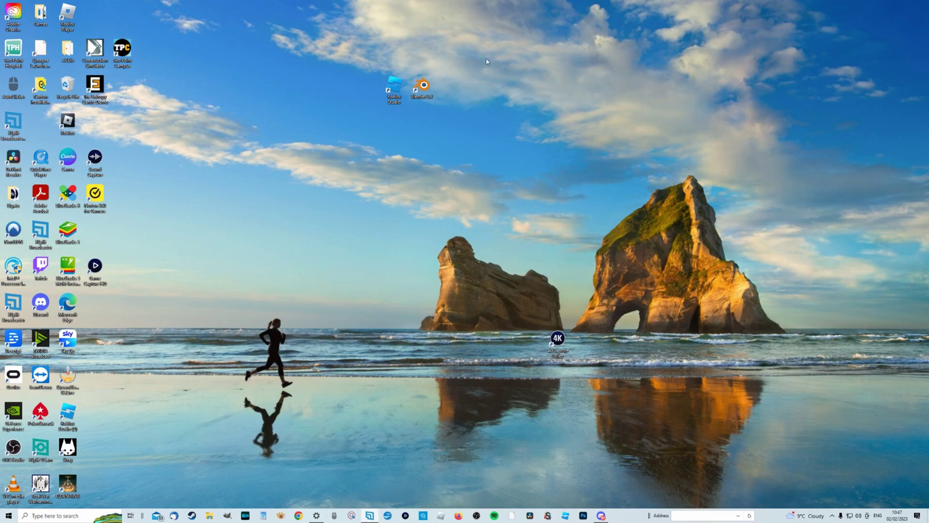
Step: Launch Blender, dismiss the splash screen, and delete the default cube
{"action": "double_click", "coordinate": [422, 87]}
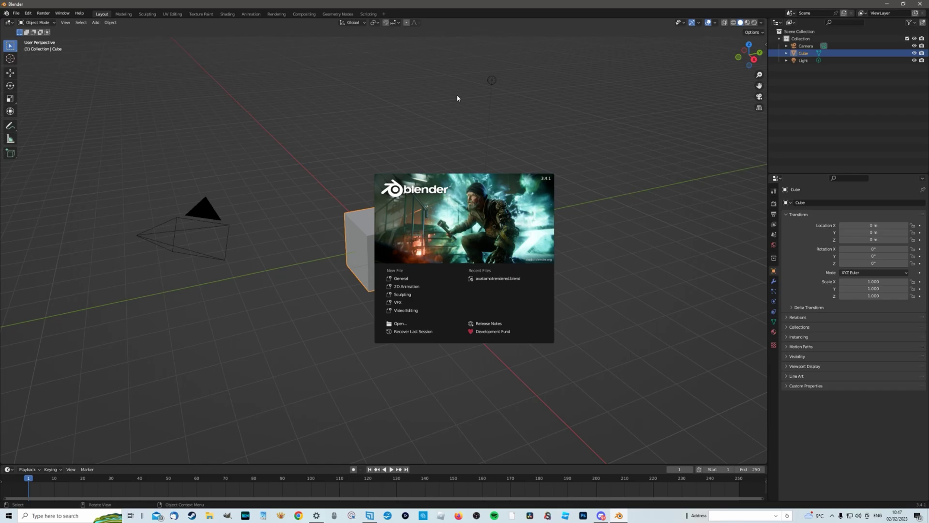
{"action": "left_click", "coordinate": [449, 128]}
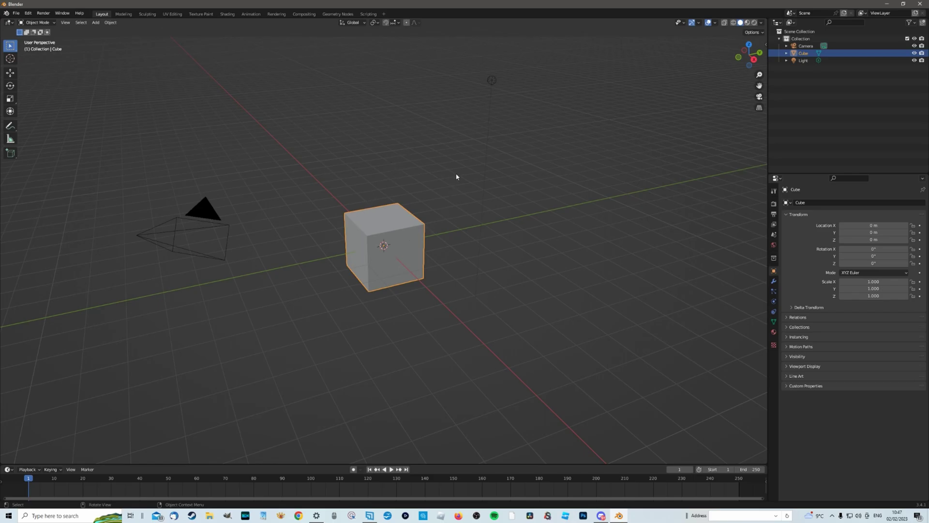
{"action": "middle_click_drag", "start_coordinate": [455, 175], "coordinate": [357, 167]}
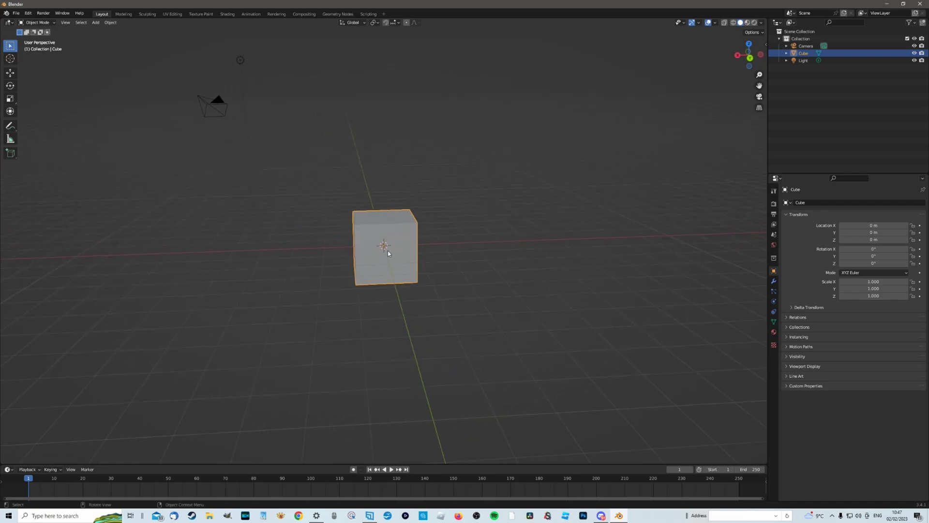
{"action": "key", "text": "Delete"}
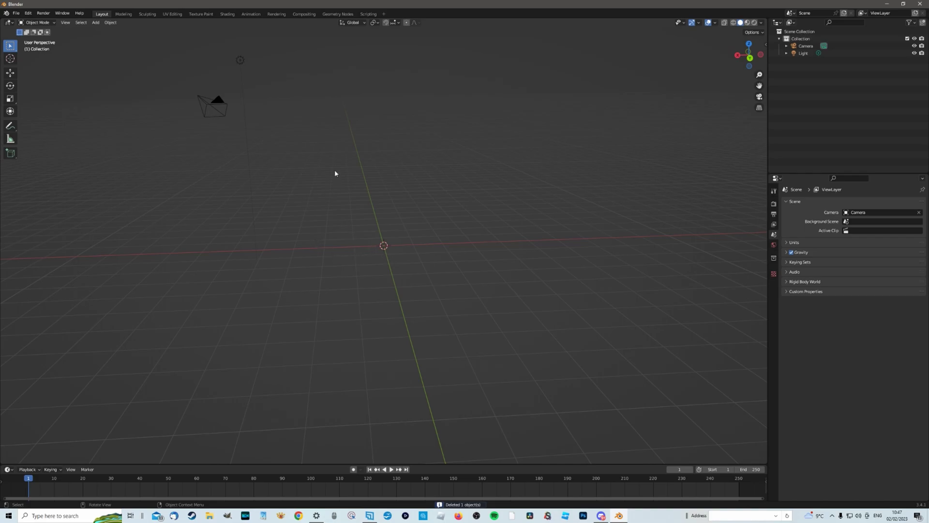
Step: Import surprisedavatar.obj as a Wavefront OBJ file
{"action": "left_click", "coordinate": [16, 14]}
{"action": "mouse_move", "coordinate": [44, 109]}
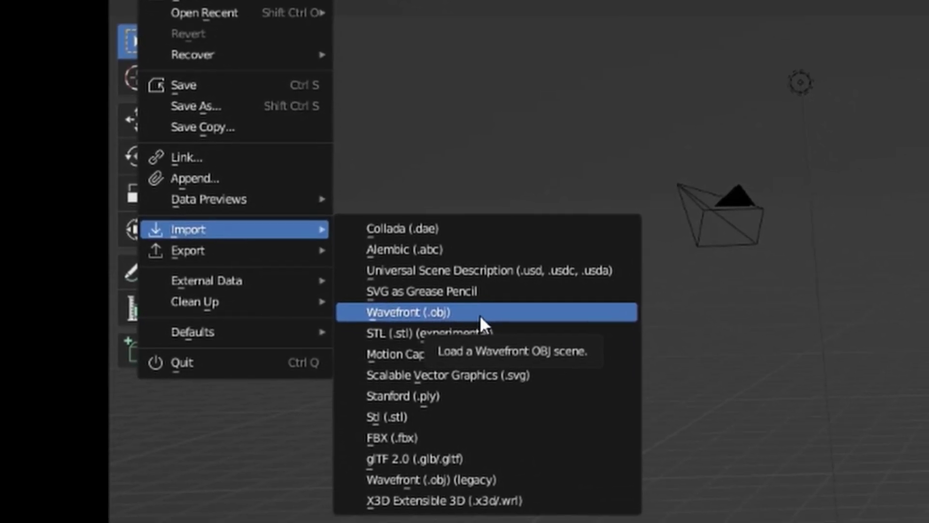
{"action": "left_click", "coordinate": [480, 313]}
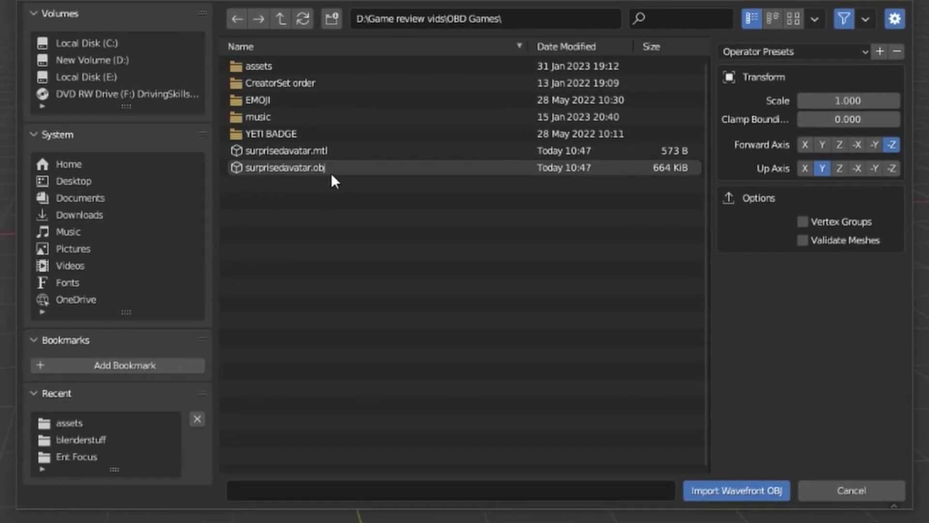
{"action": "left_click", "coordinate": [310, 167]}
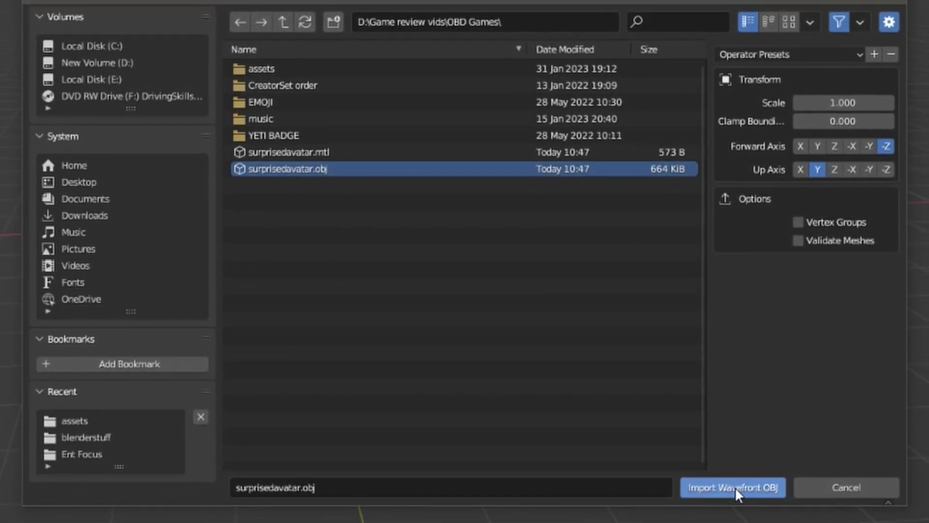
{"action": "left_click", "coordinate": [734, 486]}
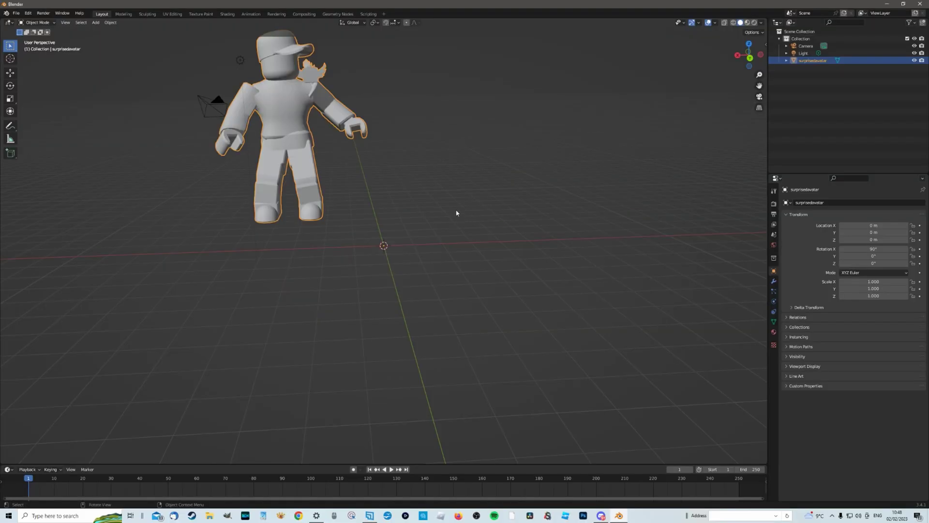
Step: Move the avatar down and across the grid to about X -2.58, Y -1.92, Z -1.33 m
{"action": "mouse_move", "coordinate": [456, 213]}
{"action": "middle_mouse_down"}
{"action": "mouse_move", "coordinate": [432, 193]}
{"action": "mouse_move", "coordinate": [327, 198]}
{"action": "mouse_move", "coordinate": [450, 202]}
{"action": "mouse_move", "coordinate": [448, 211]}
{"action": "mouse_move", "coordinate": [432, 205]}
{"action": "mouse_move", "coordinate": [439, 212]}
{"action": "middle_mouse_up"}
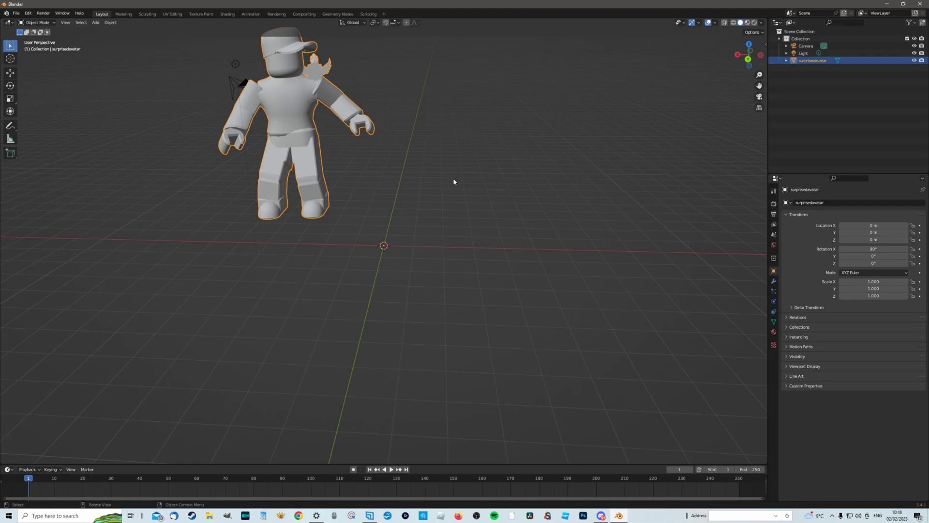
{"action": "middle_click_drag", "start_coordinate": [453, 182], "coordinate": [488, 170]}
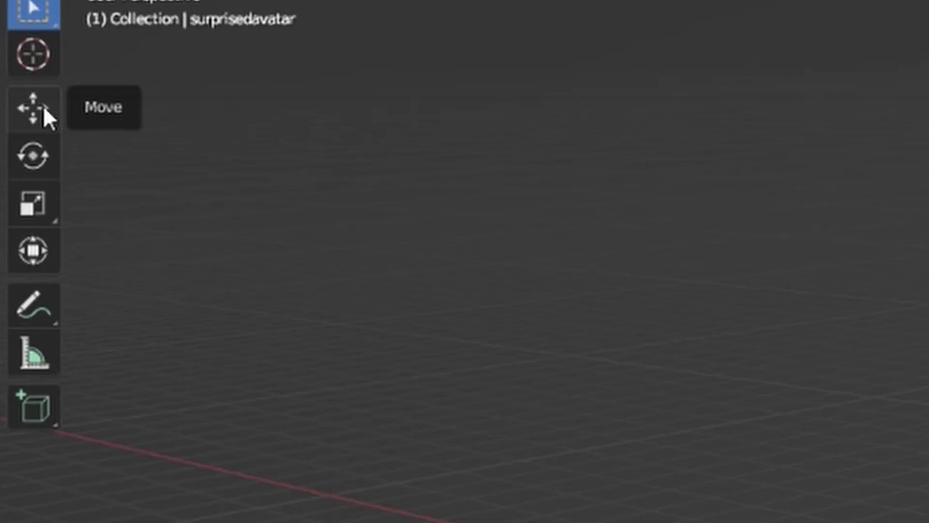
{"action": "left_click", "coordinate": [10, 73]}
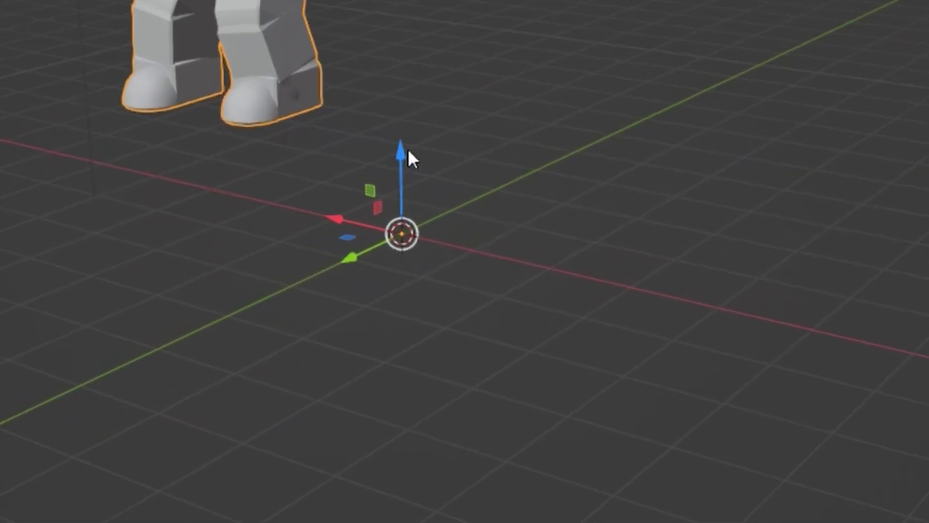
{"action": "left_click_drag", "start_coordinate": [408, 149], "coordinate": [388, 343]}
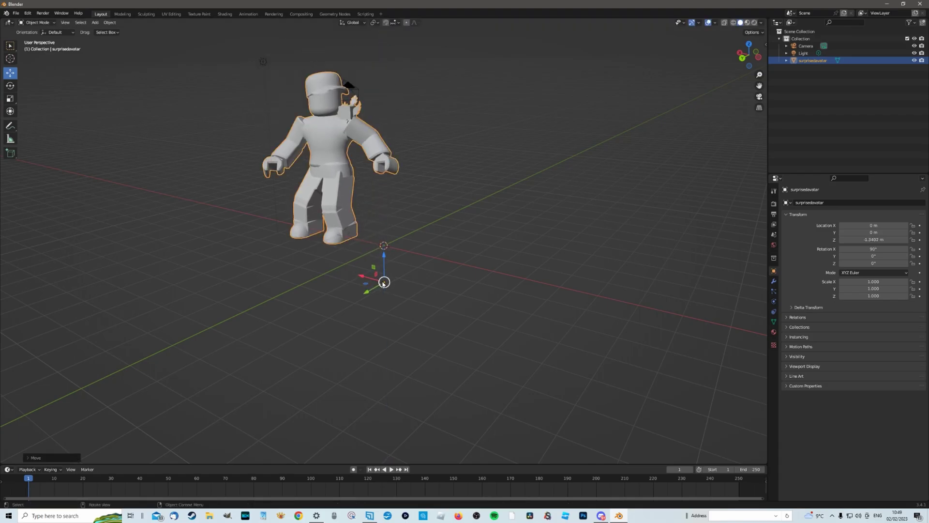
{"action": "left_click_drag", "start_coordinate": [384, 283], "coordinate": [477, 280]}
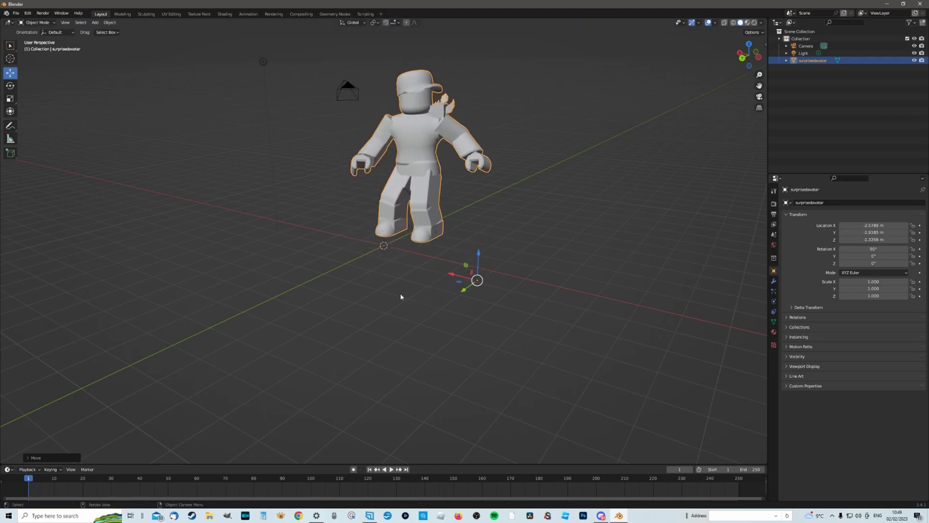
{"action": "middle_click_drag", "start_coordinate": [400, 297], "coordinate": [450, 271]}
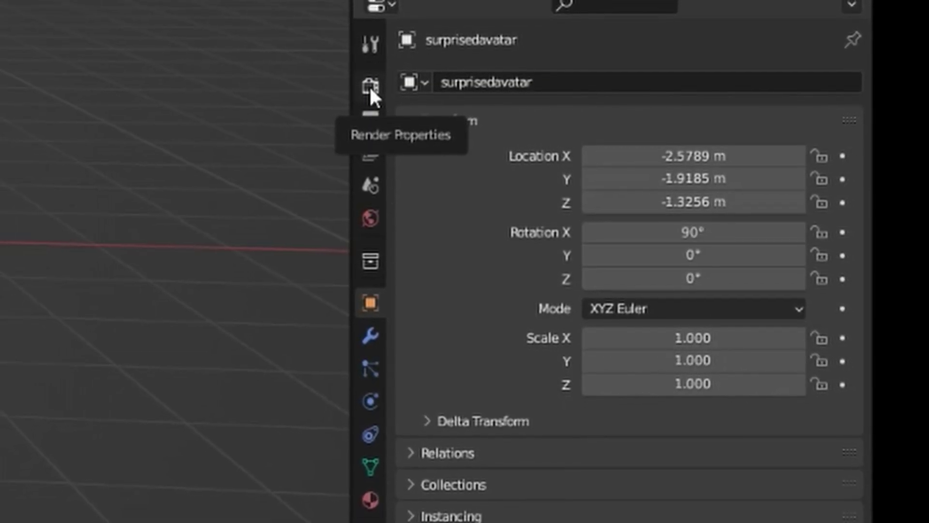
Step: Switch the render engine to Cycles, set Film exposure to 10.00, and enable Transparent
{"action": "left_click", "coordinate": [369, 84]}
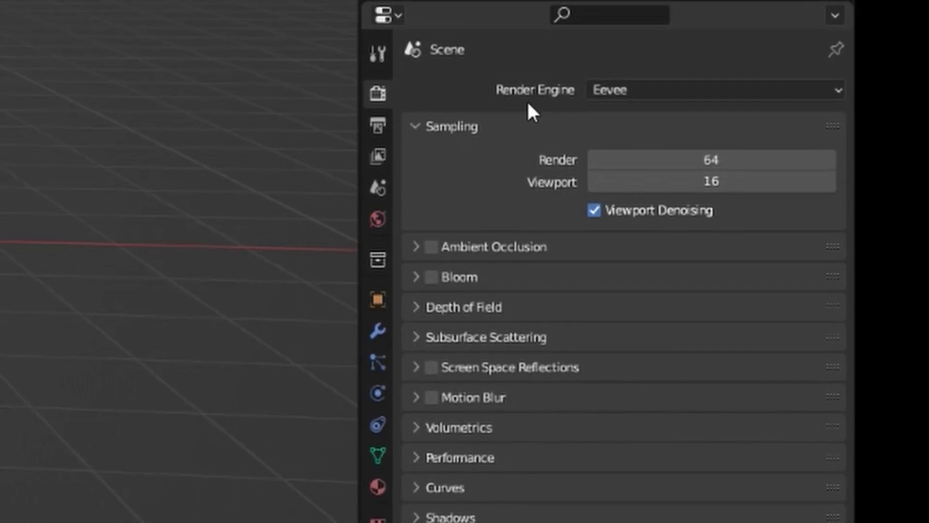
{"action": "left_click", "coordinate": [629, 92]}
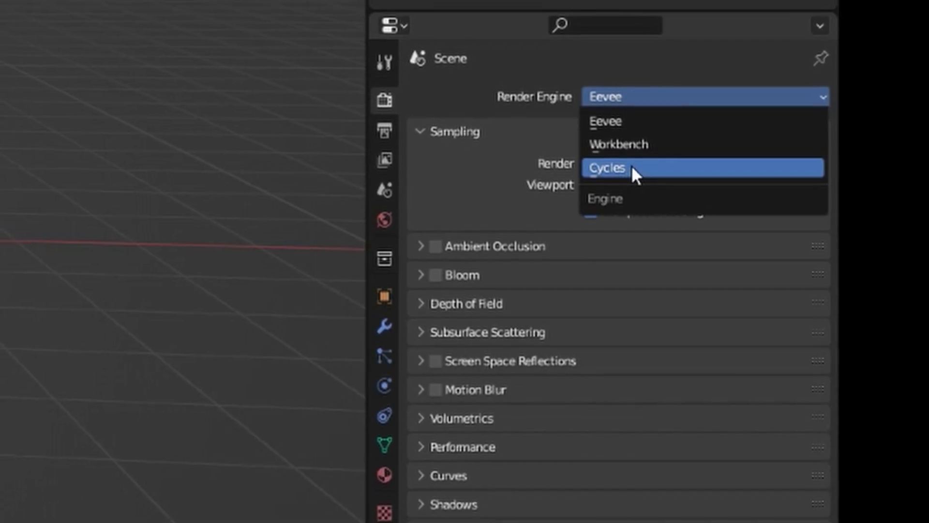
{"action": "left_click", "coordinate": [624, 167]}
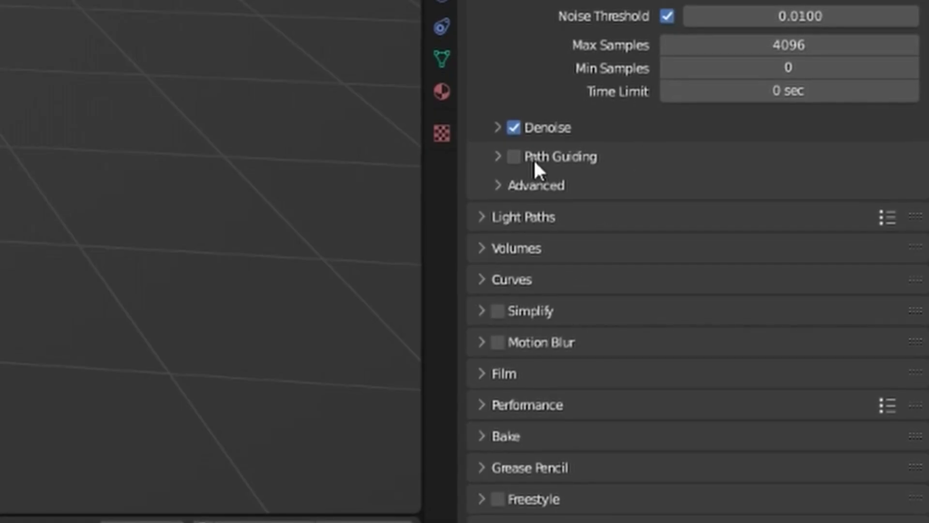
{"action": "left_click", "coordinate": [480, 369]}
{"action": "scroll", "coordinate": [629, 367], "scroll_direction": "down", "scroll_amount": 2}
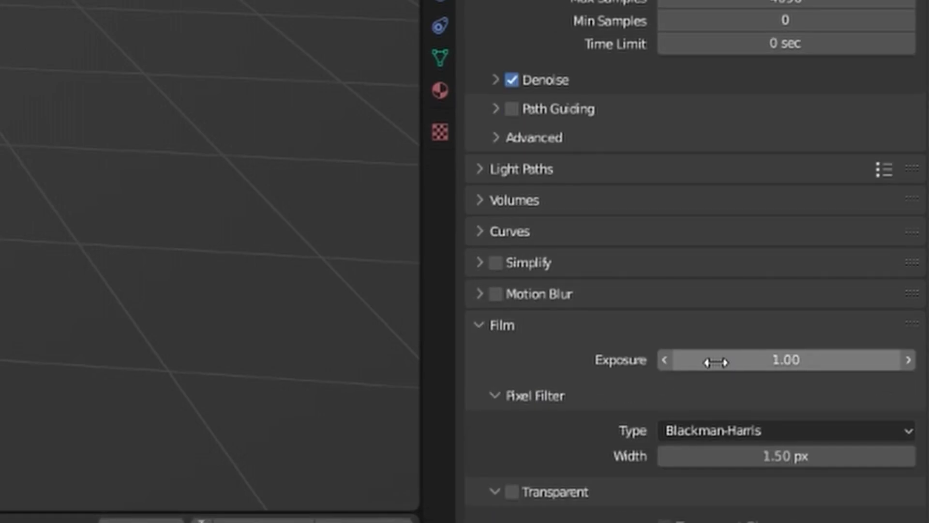
{"action": "mouse_move", "coordinate": [707, 359]}
{"action": "left_mouse_down"}
{"action": "mouse_move", "coordinate": [822, 359]}
{"action": "mouse_move", "coordinate": [713, 360]}
{"action": "left_mouse_up"}
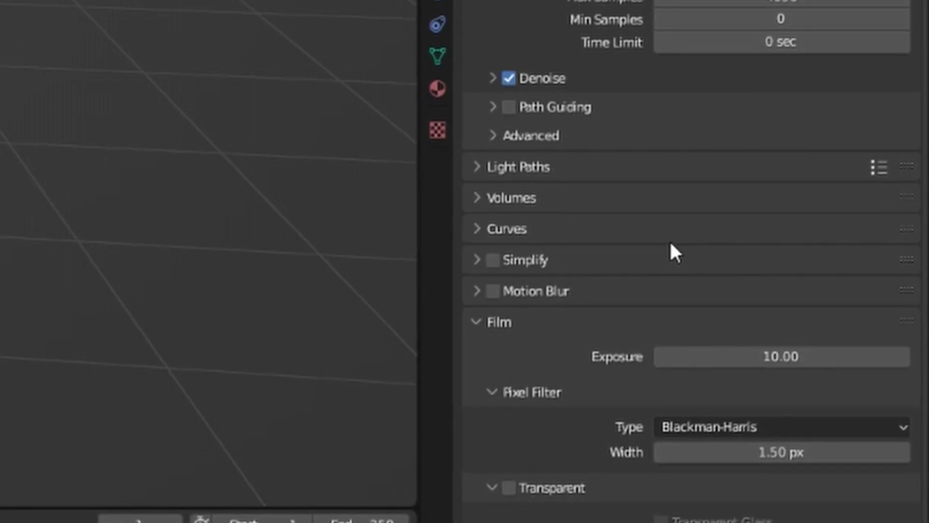
{"action": "left_click", "coordinate": [506, 484]}
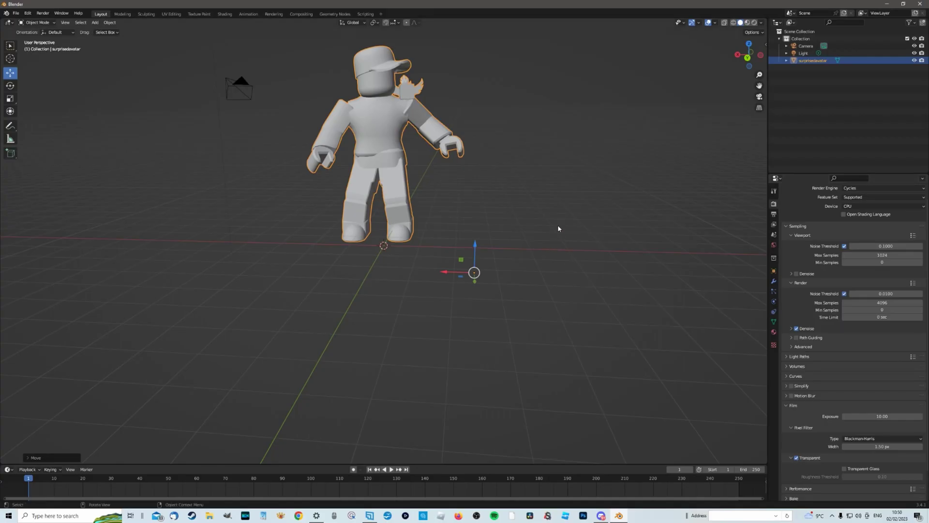
Step: Orbit the viewport around the scene to bring the camera into view for selection
{"action": "middle_click_drag", "start_coordinate": [560, 224], "coordinate": [560, 222]}
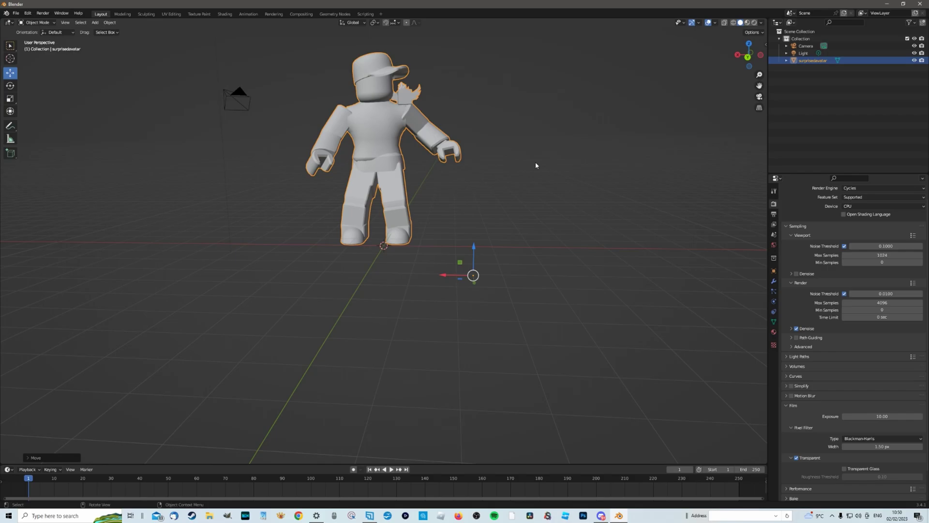
{"action": "middle_click_drag", "start_coordinate": [536, 165], "coordinate": [540, 134]}
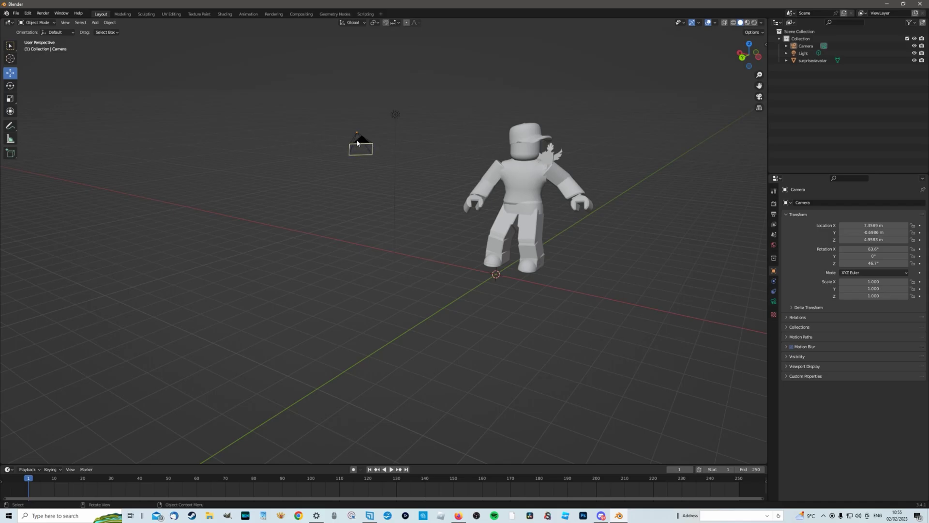
Step: Move the camera beside the avatar's shoulder, to about X -1.8863, Y 0.86435, Z 5.3727 m
{"action": "left_click", "coordinate": [805, 47]}
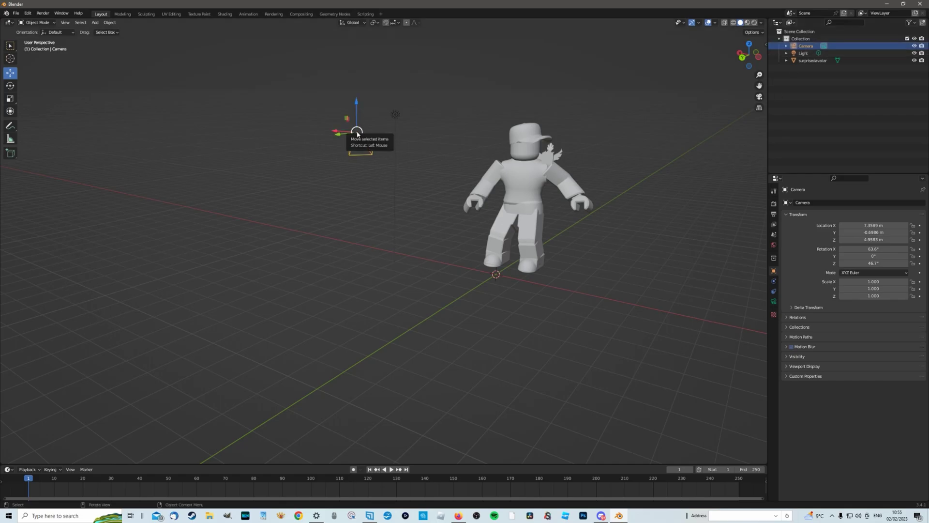
{"action": "left_click_drag", "start_coordinate": [357, 134], "coordinate": [545, 264]}
{"action": "middle_click_drag", "start_coordinate": [593, 232], "coordinate": [634, 232]}
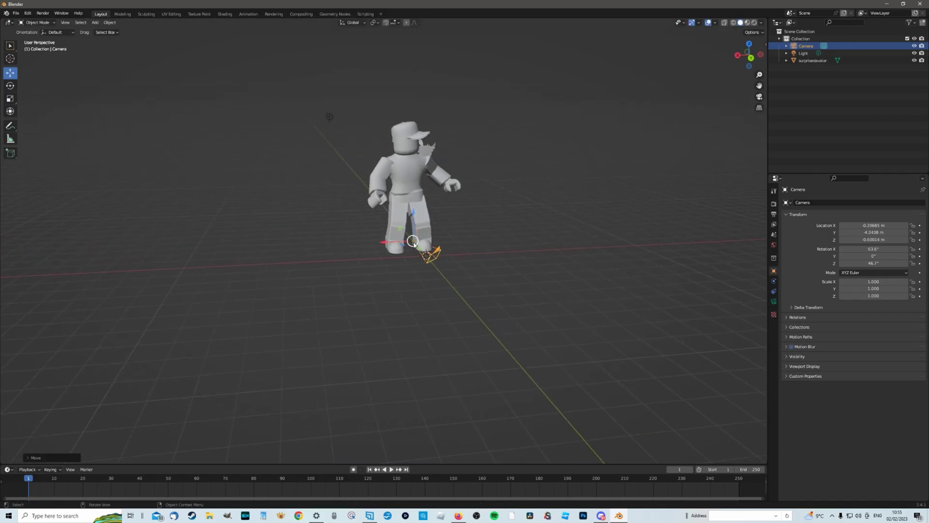
{"action": "left_click_drag", "start_coordinate": [413, 241], "coordinate": [484, 147]}
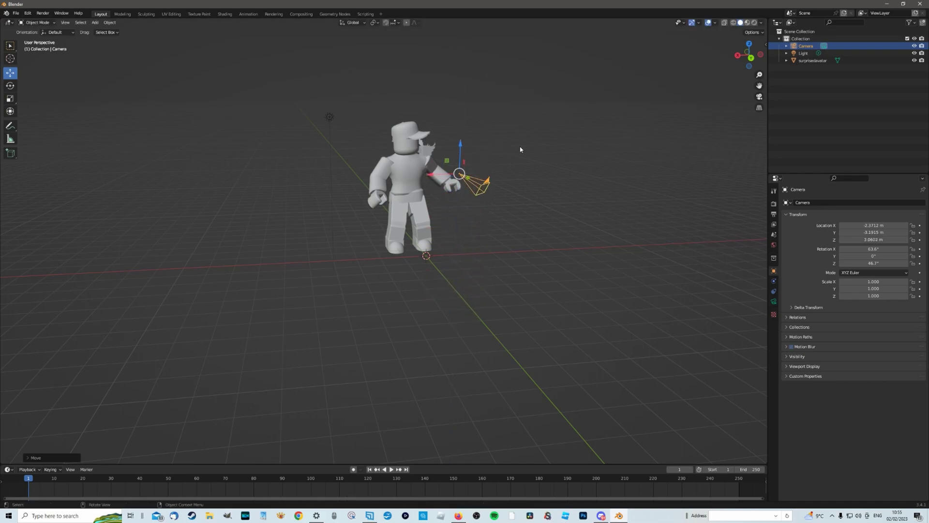
{"action": "middle_click_drag", "start_coordinate": [521, 149], "coordinate": [531, 180]}
{"action": "left_click_drag", "start_coordinate": [588, 188], "coordinate": [450, 229]}
{"action": "middle_click_drag", "start_coordinate": [450, 229], "coordinate": [575, 209]}
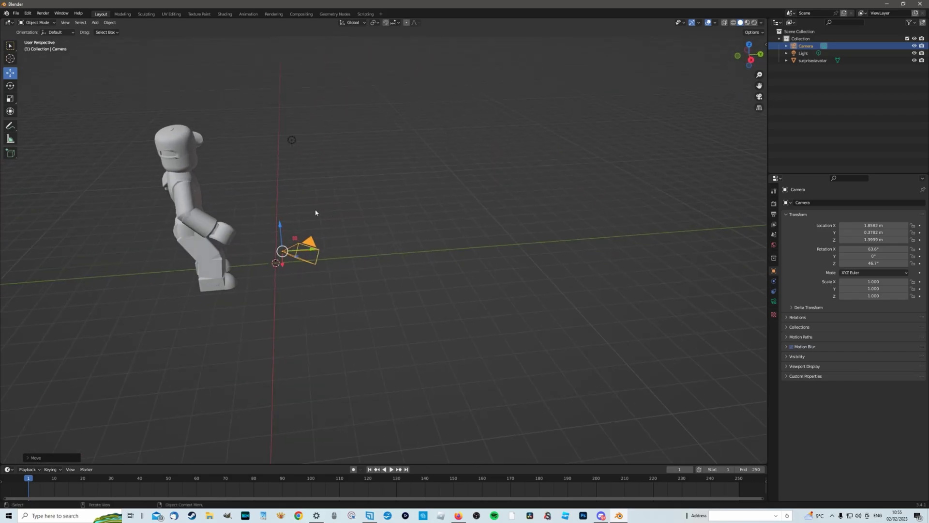
{"action": "left_click_drag", "start_coordinate": [281, 225], "coordinate": [282, 200]}
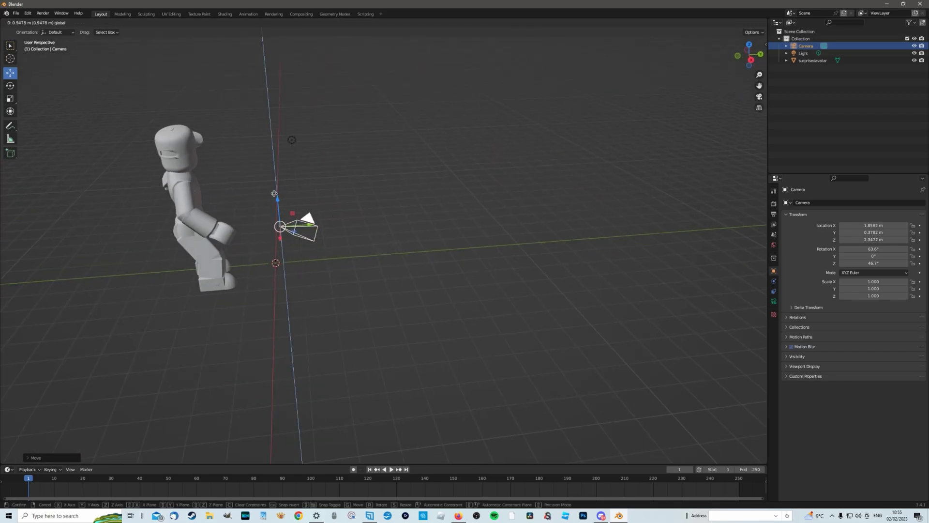
{"action": "middle_click_drag", "start_coordinate": [282, 199], "coordinate": [565, 109]}
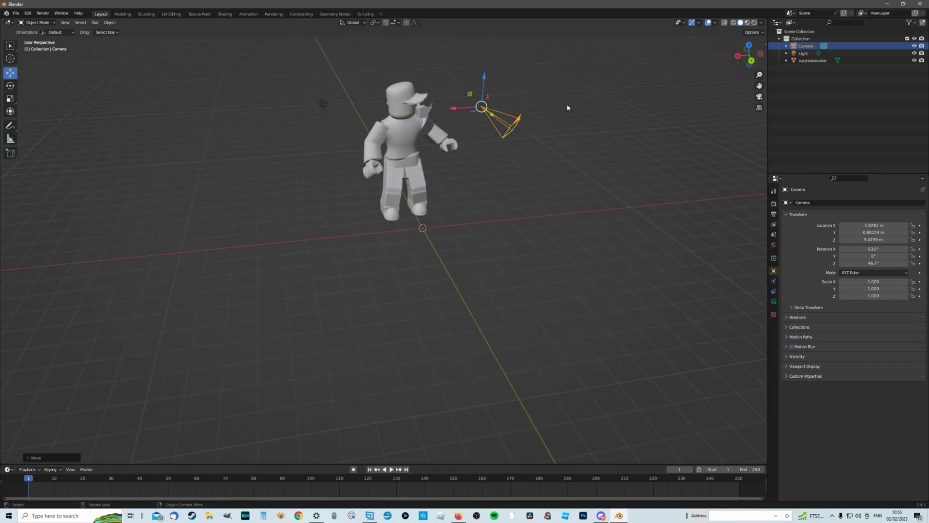
Step: Look through the camera, then orbit out behind the avatar and the camera
{"action": "key", "text": "KP_0"}
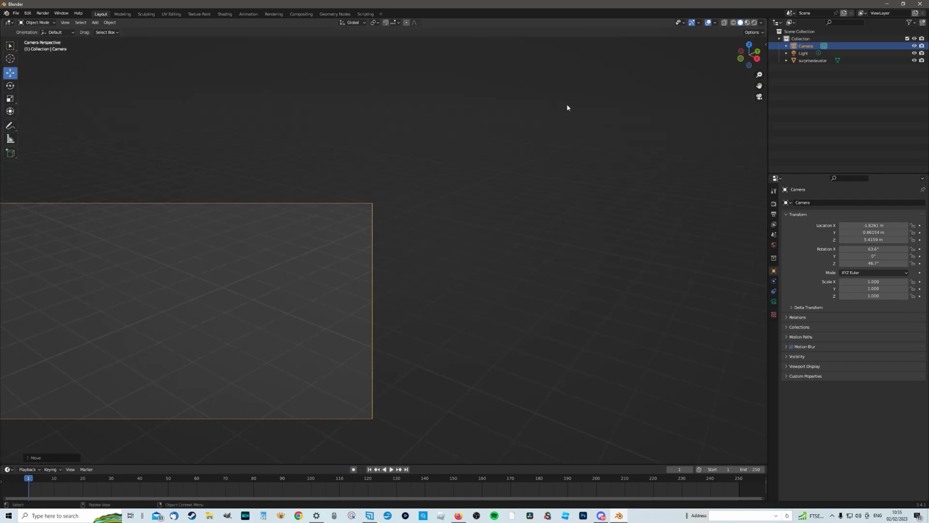
{"action": "middle_click_drag", "start_coordinate": [513, 235], "coordinate": [413, 274]}
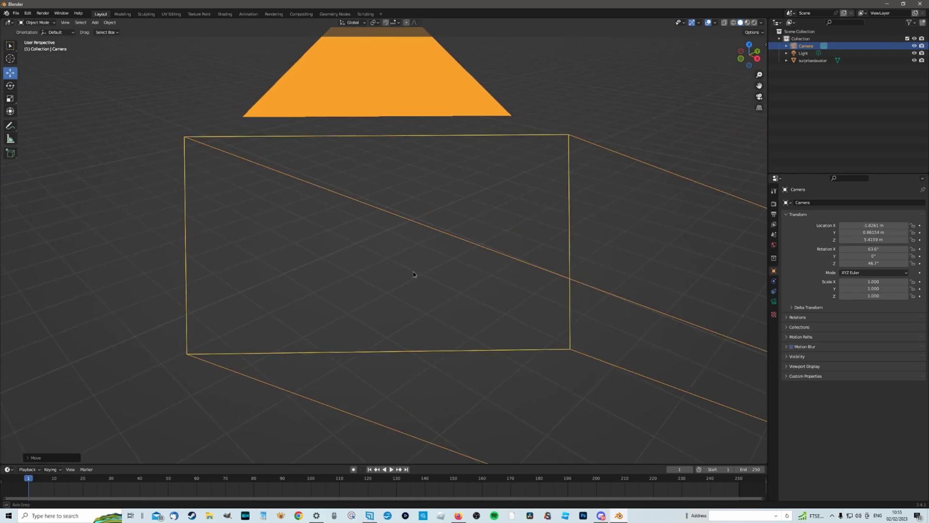
{"action": "key", "text": "KP_0"}
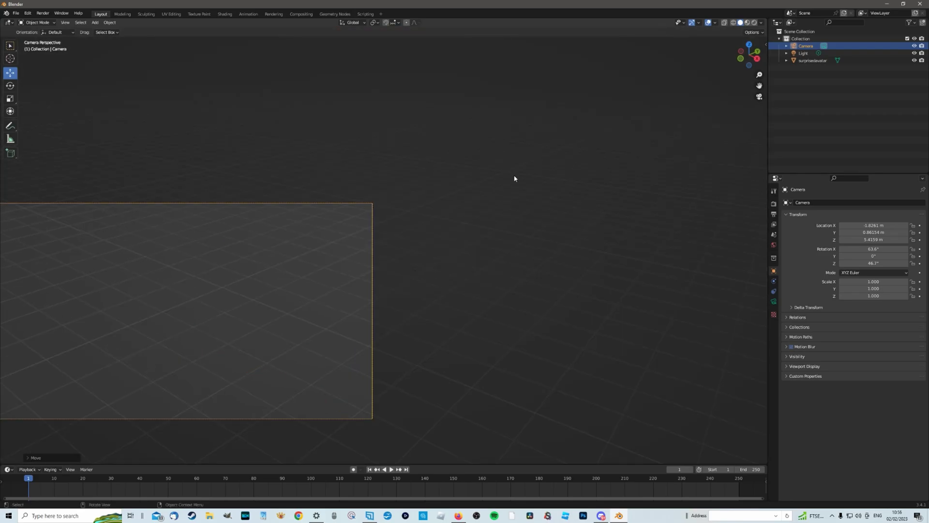
{"action": "middle_click_drag", "start_coordinate": [514, 179], "coordinate": [422, 194]}
Step: Tilt the camera's X rotation and shift it up and right, checking the framing through it
{"action": "scroll", "coordinate": [368, 157], "scroll_direction": "down", "scroll_amount": 5}
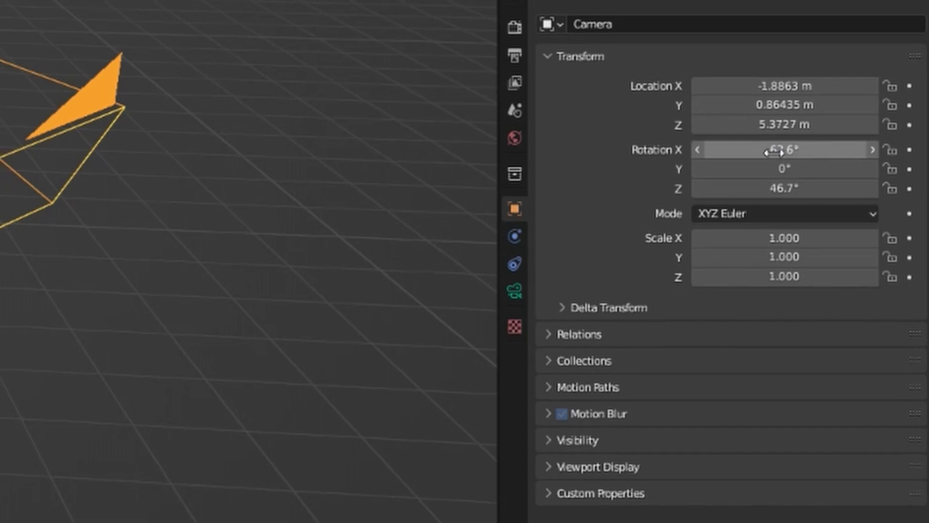
{"action": "left_click_drag", "start_coordinate": [773, 152], "coordinate": [697, 189]}
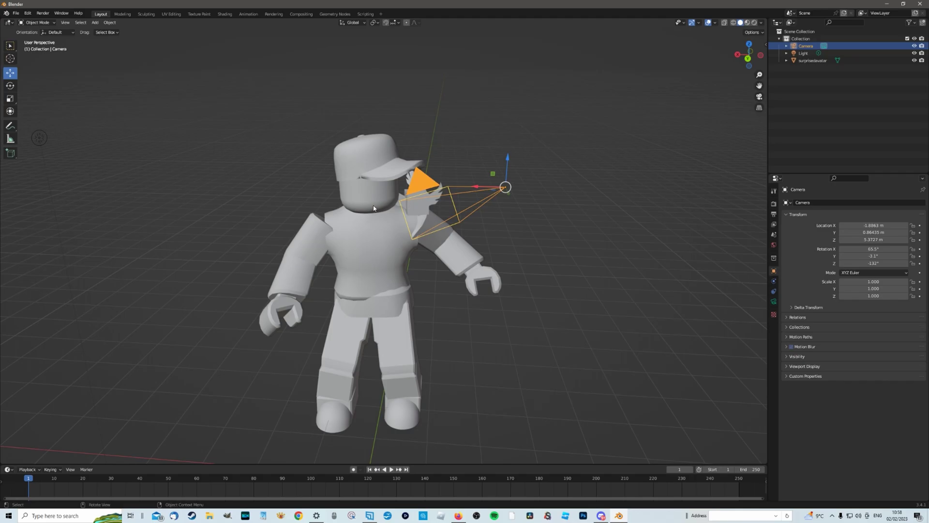
{"action": "middle_click_drag", "start_coordinate": [541, 232], "coordinate": [513, 232]}
{"action": "scroll", "coordinate": [523, 231], "scroll_direction": "up", "scroll_amount": 3}
{"action": "left_click_drag", "start_coordinate": [546, 208], "coordinate": [629, 169]}
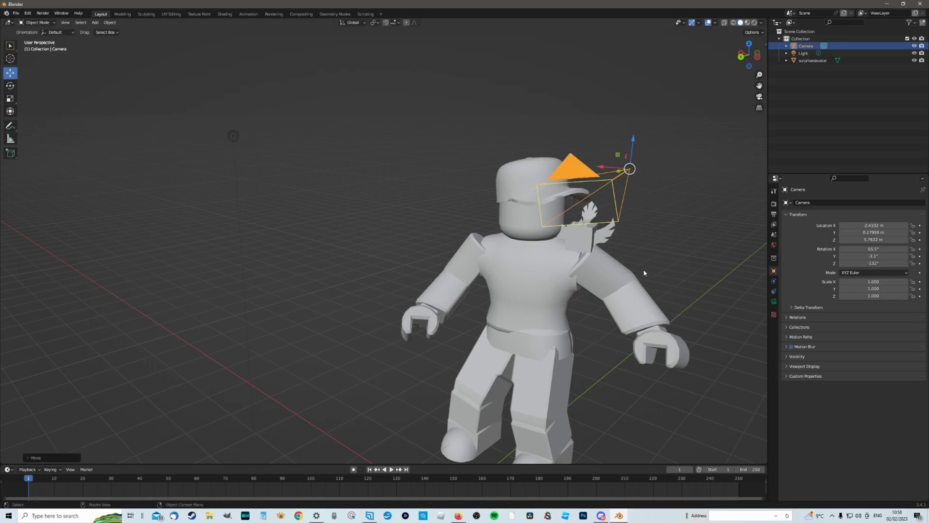
{"action": "key", "text": "KP_0"}
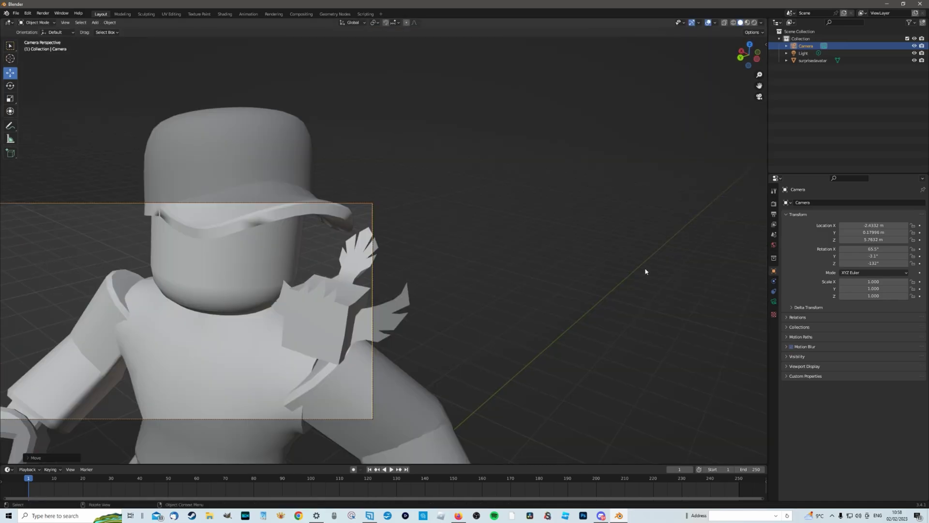
{"action": "scroll", "coordinate": [464, 293], "scroll_direction": "down", "scroll_amount": 7}
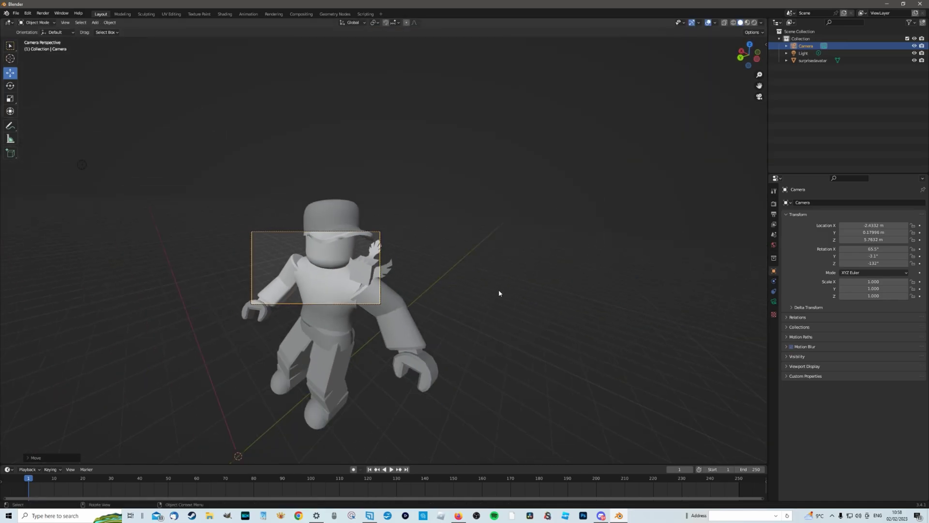
{"action": "key", "text": "KP_0"}
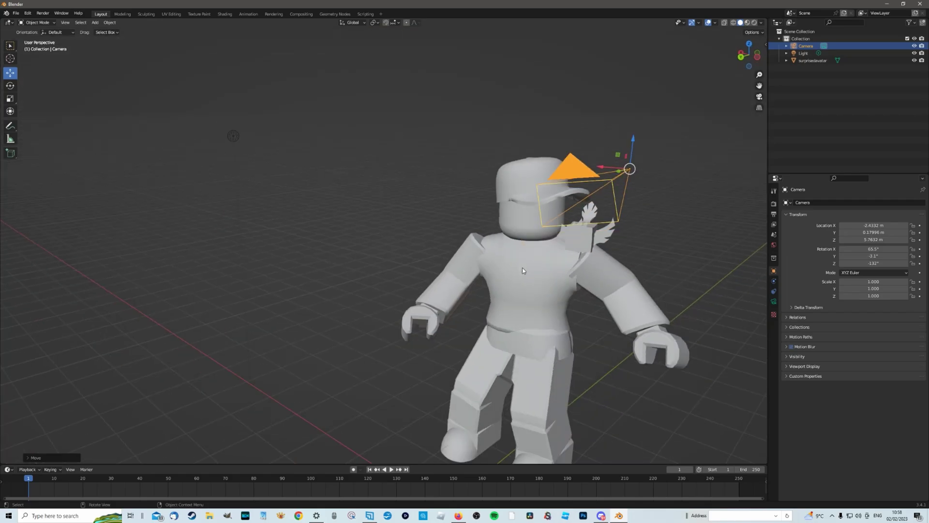
Step: Scale the camera to 1.162, then set Location X -5.4193 and Rotation X 75.3°
{"action": "key", "text": "s"}
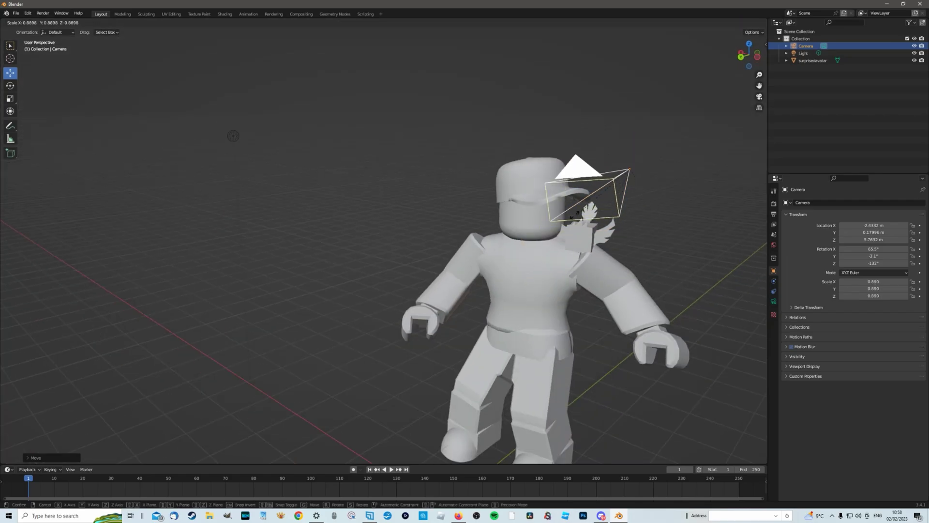
{"action": "key", "text": "a"}
{"action": "middle_click_drag", "start_coordinate": [521, 269], "coordinate": [372, 189]}
{"action": "left_click", "coordinate": [373, 191]}
{"action": "key", "text": "g"}
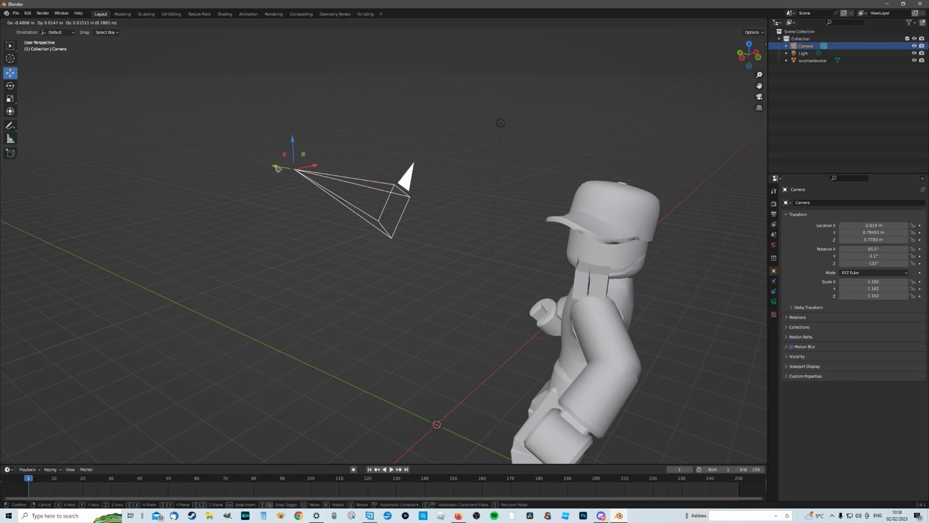
{"action": "left_click", "coordinate": [72, 145]}
{"action": "middle_click_drag", "start_coordinate": [72, 145], "coordinate": [334, 171]}
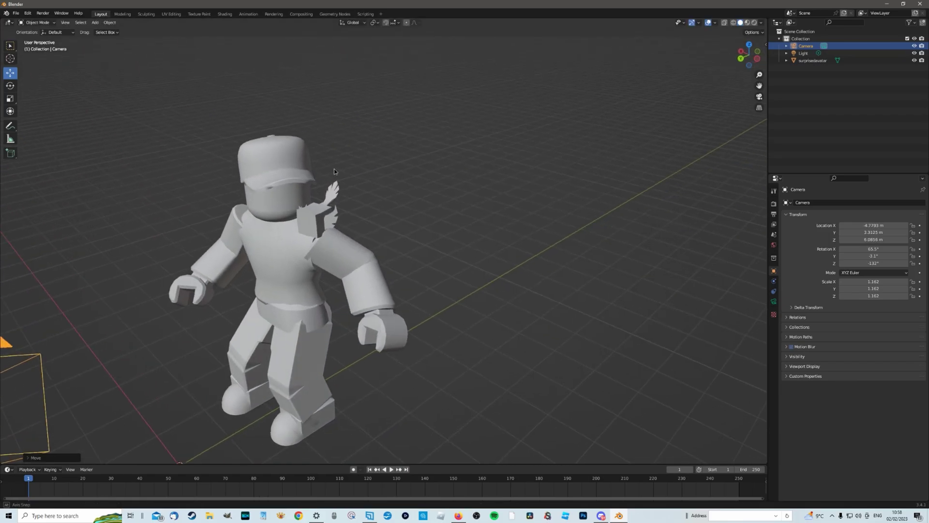
{"action": "key", "text": "KP_0"}
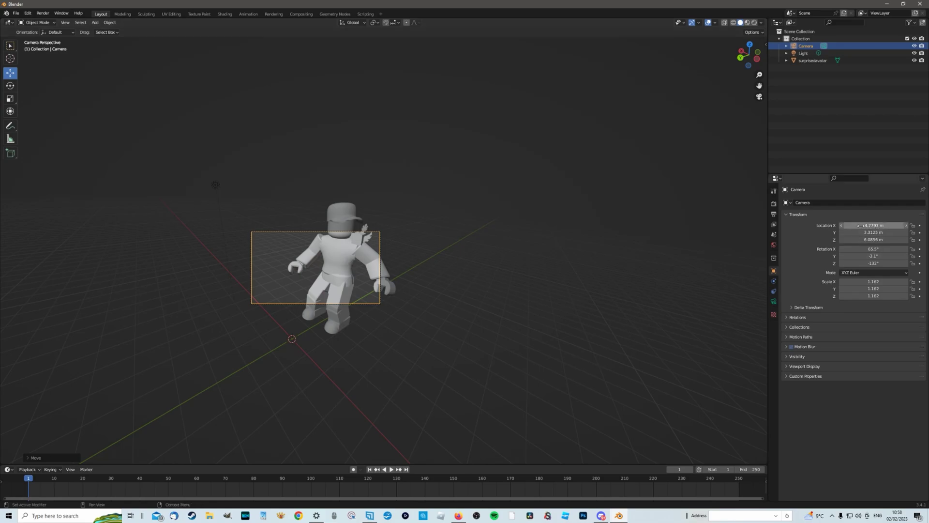
{"action": "left_click_drag", "start_coordinate": [873, 225], "coordinate": [879, 249]}
{"action": "left_click_drag", "start_coordinate": [873, 249], "coordinate": [895, 249]}
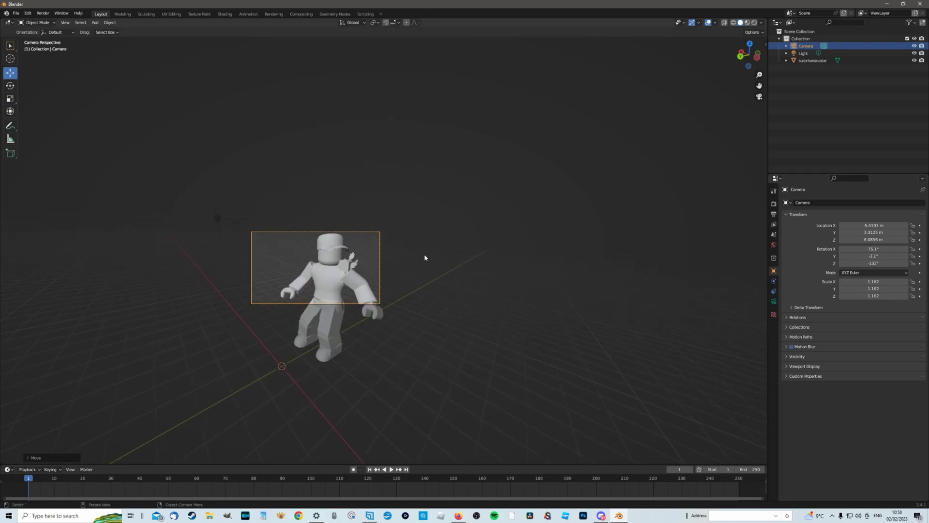
Step: Zoom in, deselect the camera, and pan so the camera frame is centred on the avatar
{"action": "scroll", "coordinate": [354, 271], "scroll_direction": "up", "scroll_amount": 6}
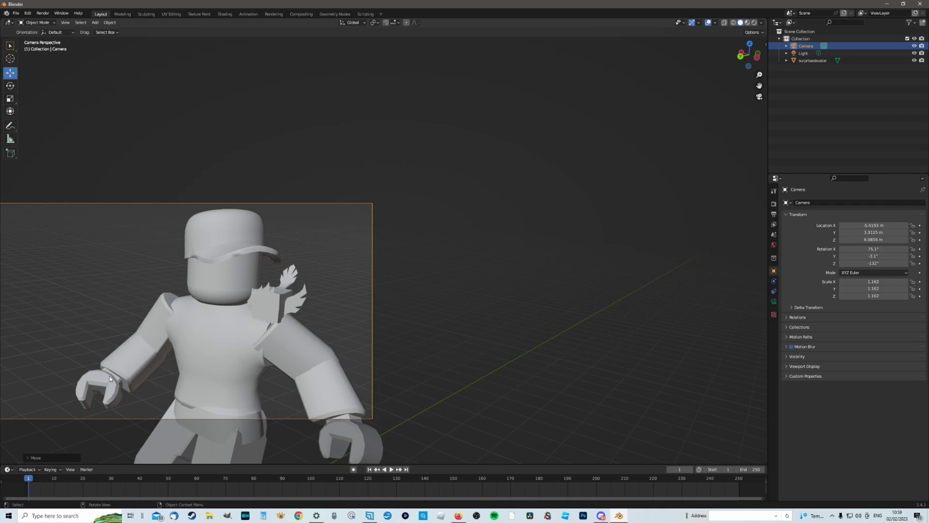
{"action": "left_click", "coordinate": [589, 297]}
{"action": "middle_click_drag", "start_coordinate": [589, 297], "coordinate": [665, 233], "text": "shift"}
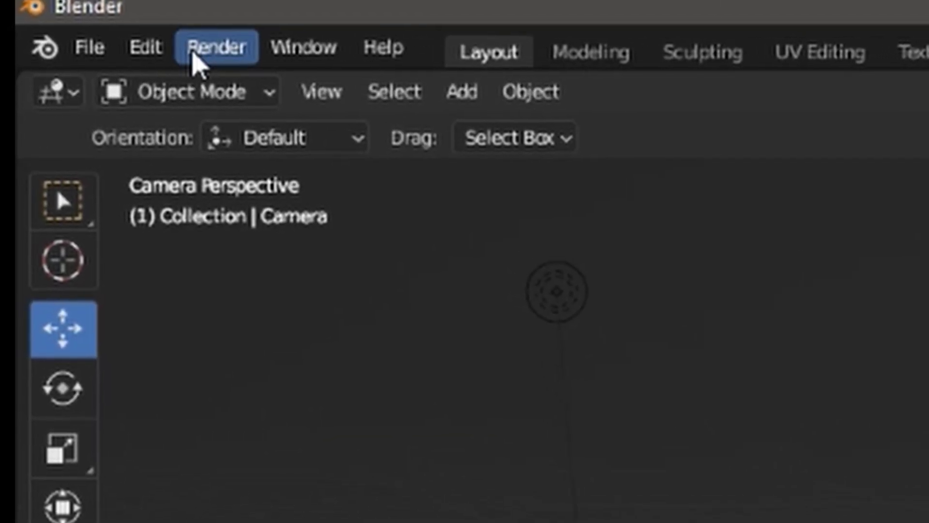
Step: Render Image from the Render menu, producing frame 1 on a transparent background
{"action": "left_click", "coordinate": [194, 54]}
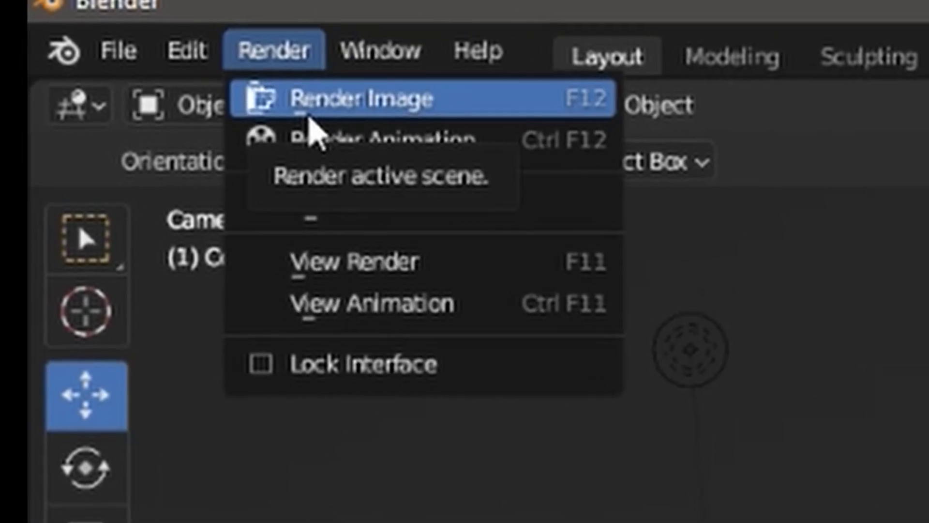
{"action": "left_click", "coordinate": [310, 115]}
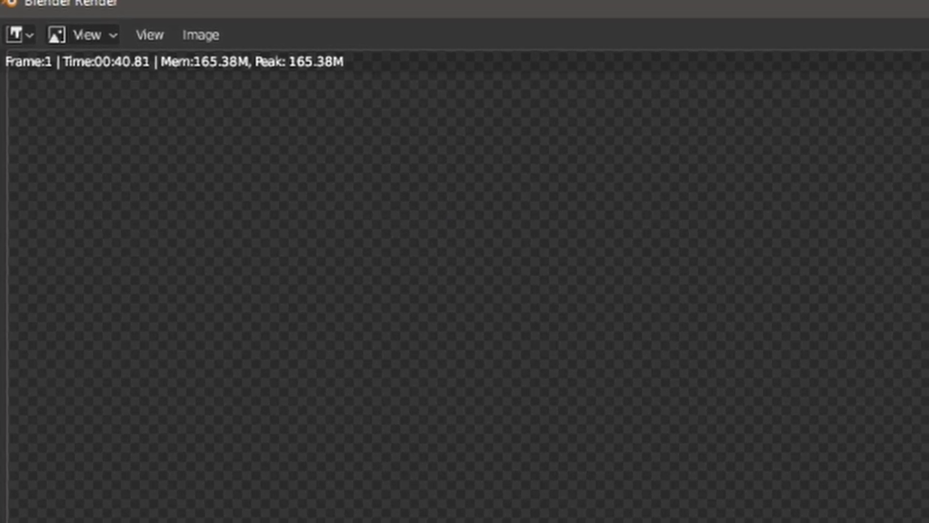
Step: Save the render as surprised.png (PNG, RGBA) in the OBD Games folder
{"action": "left_click", "coordinate": [199, 41]}
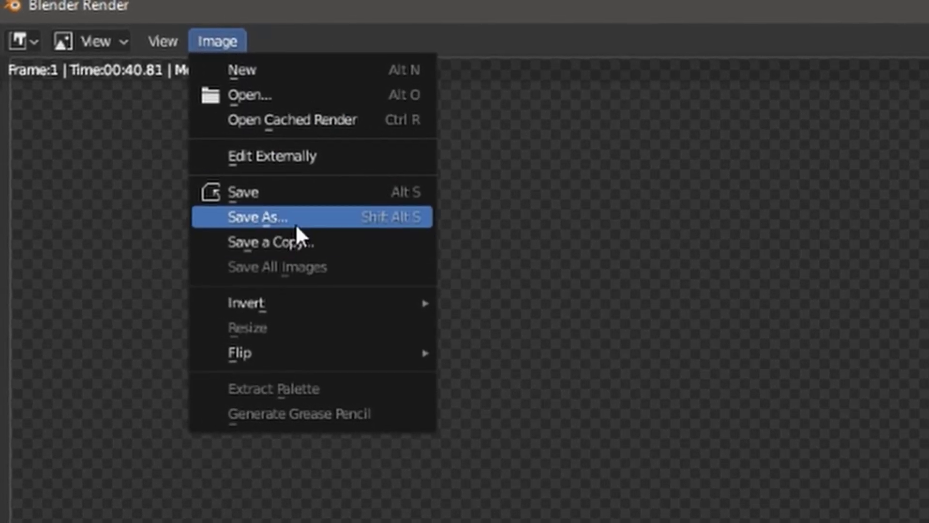
{"action": "left_click", "coordinate": [285, 215]}
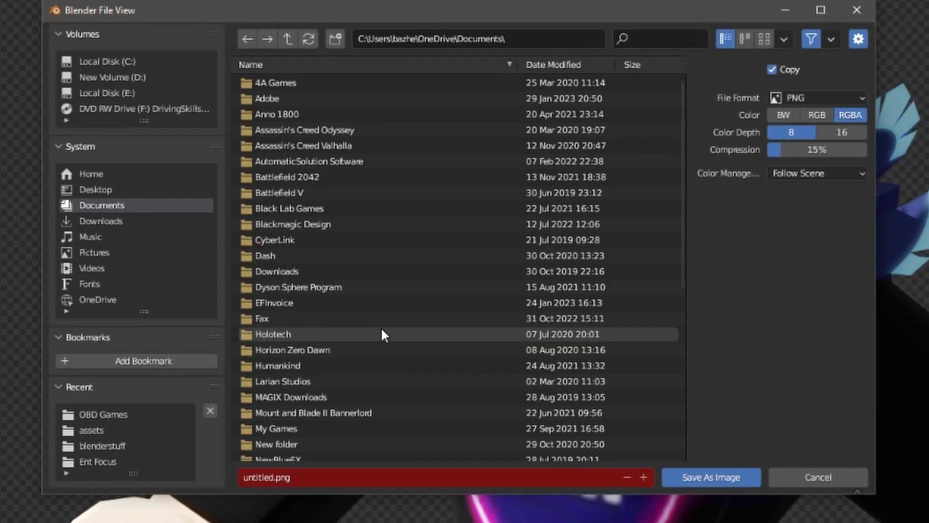
{"action": "left_click", "coordinate": [325, 477]}
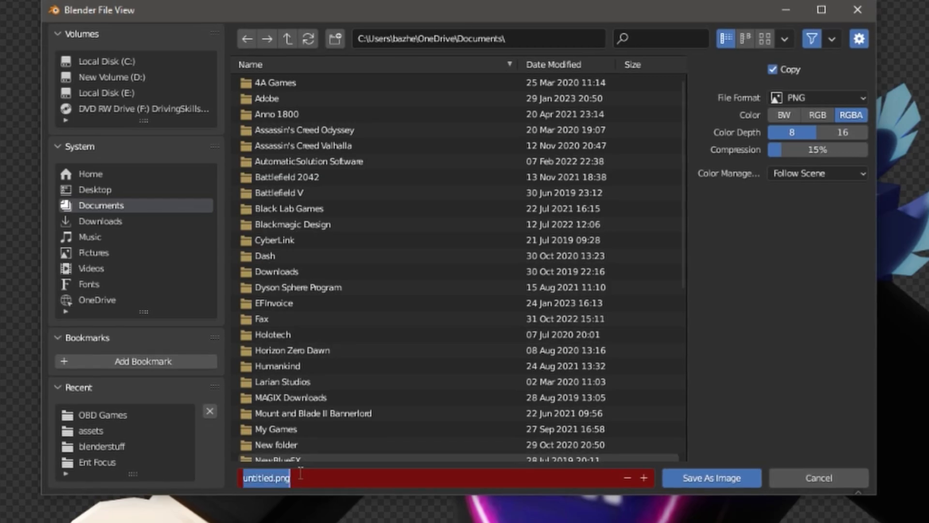
{"action": "type", "text": "surp"}
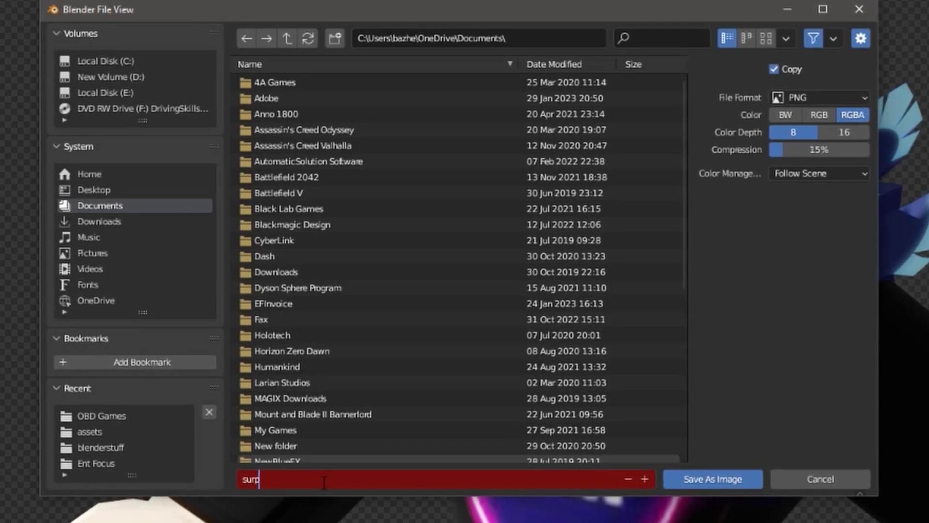
{"action": "type", "text": "rised"}
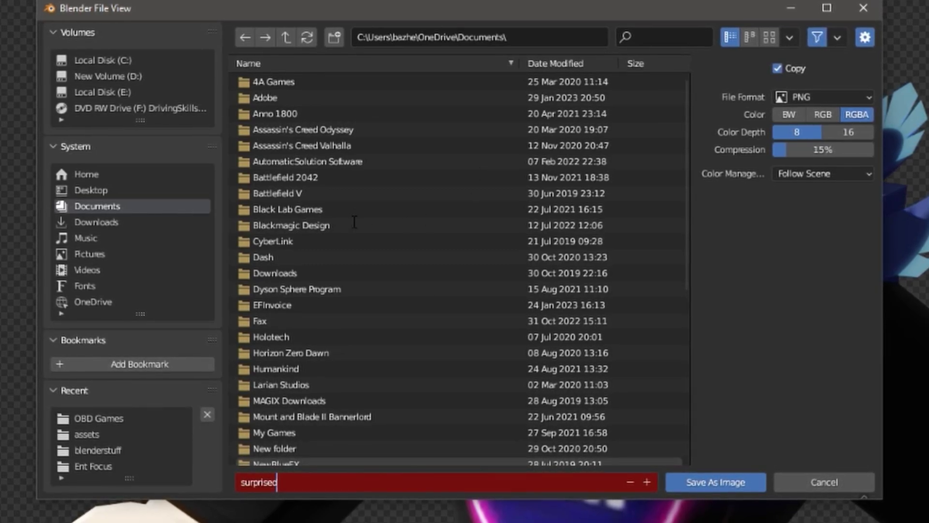
{"action": "left_click", "coordinate": [91, 416]}
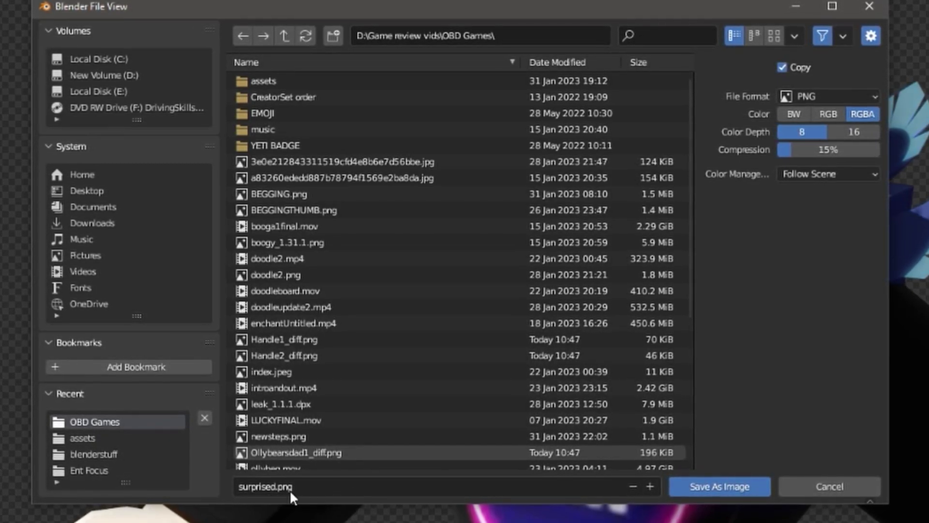
{"action": "left_click", "coordinate": [702, 492]}
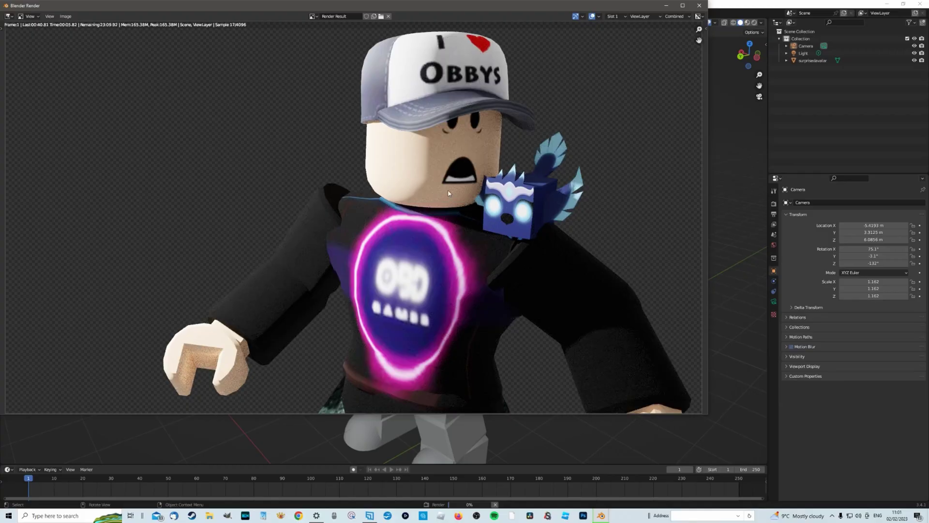
Step: Close the render window and quit Blender, choosing Don't Save for the scene
{"action": "left_click", "coordinate": [698, 7]}
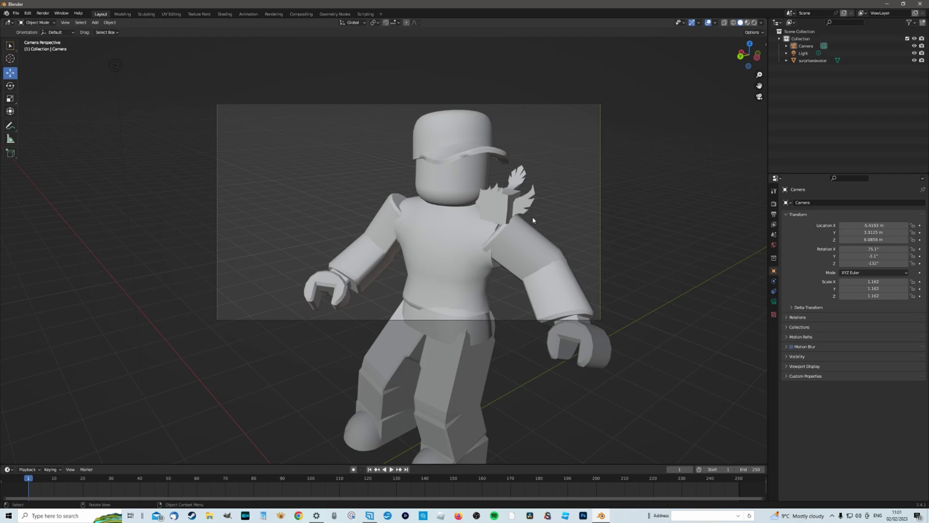
{"action": "left_click", "coordinate": [919, 4]}
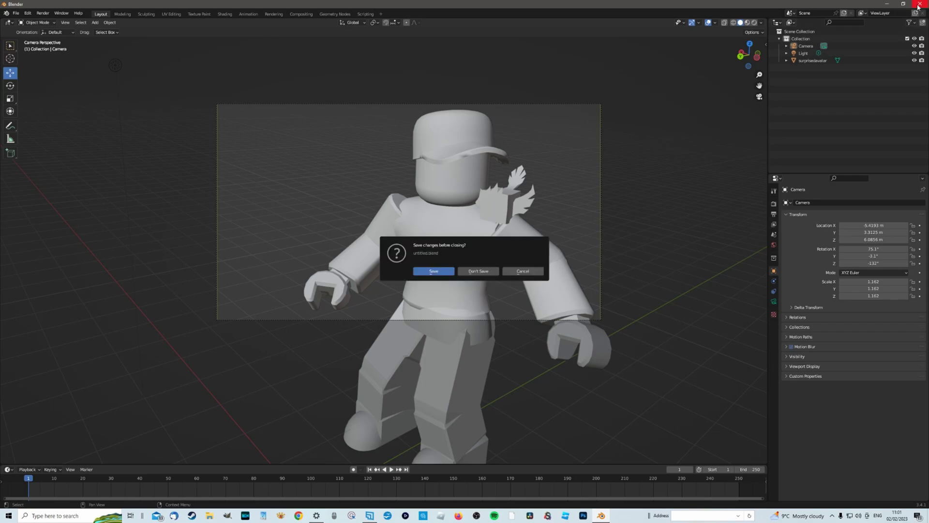
{"action": "left_click", "coordinate": [473, 272]}
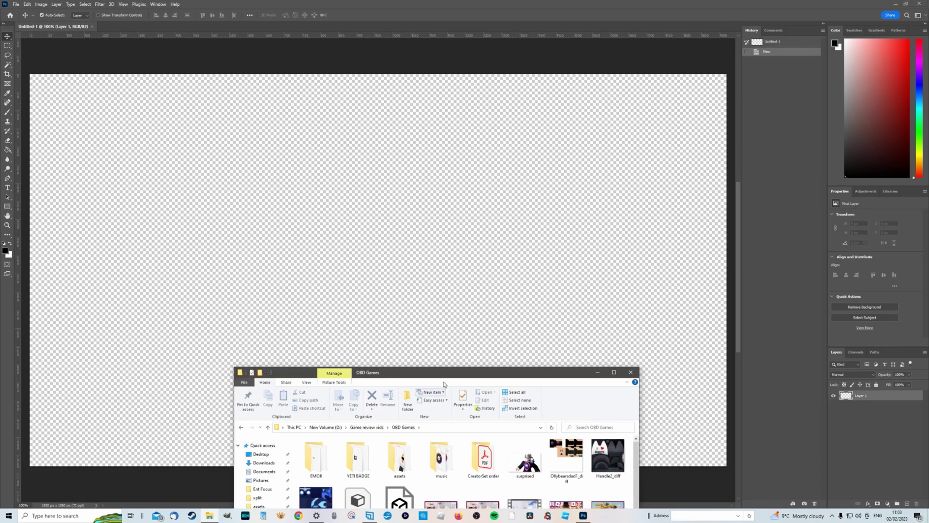
Step: Drag surprised.png from the OBD Games folder onto the Untitled-1 canvas and commit the placement
{"action": "left_click_drag", "start_coordinate": [448, 379], "coordinate": [513, 231]}
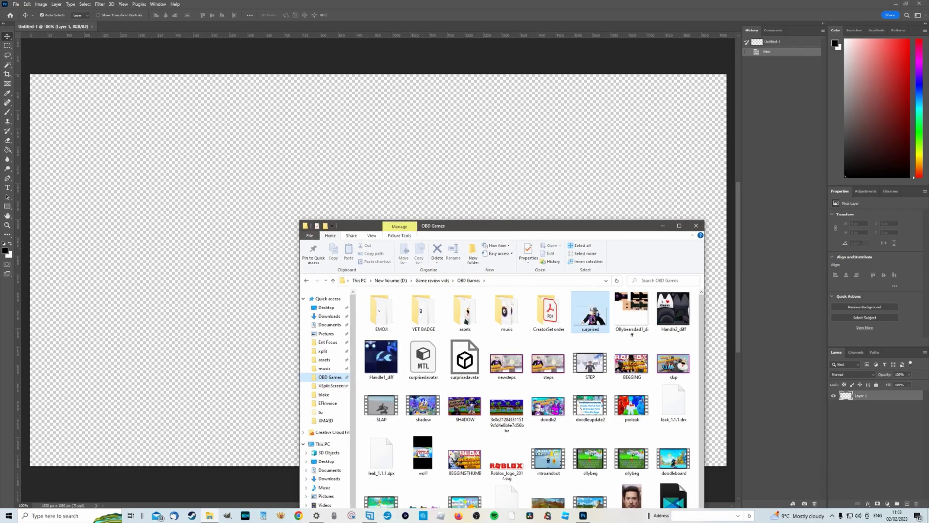
{"action": "left_click_drag", "start_coordinate": [592, 319], "coordinate": [300, 151]}
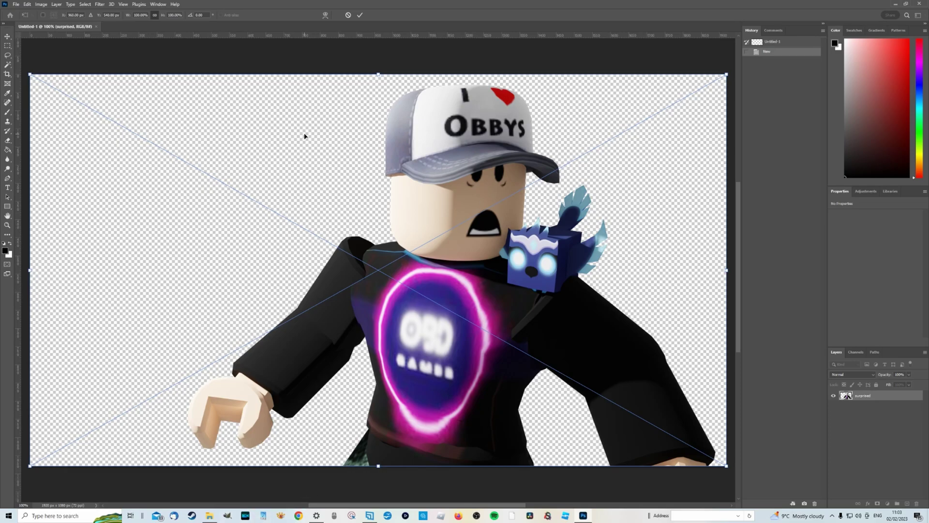
{"action": "key", "text": "Return"}
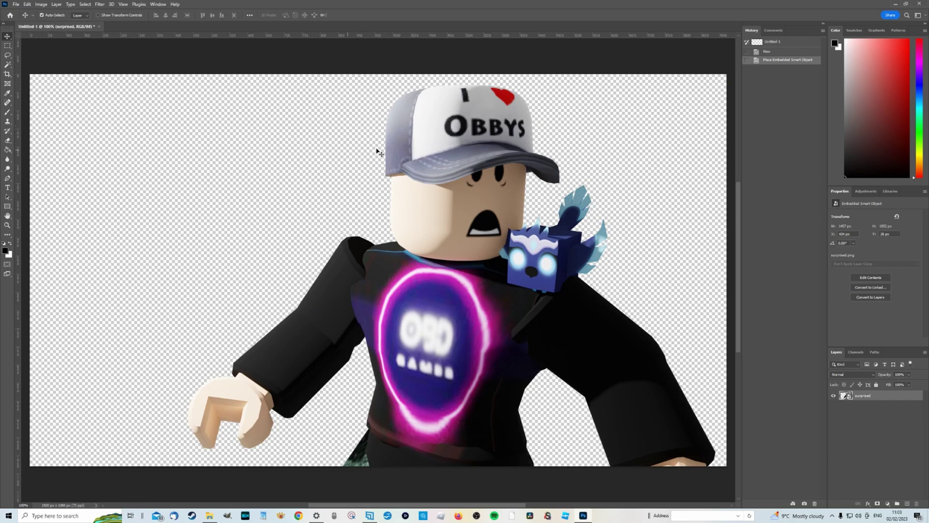